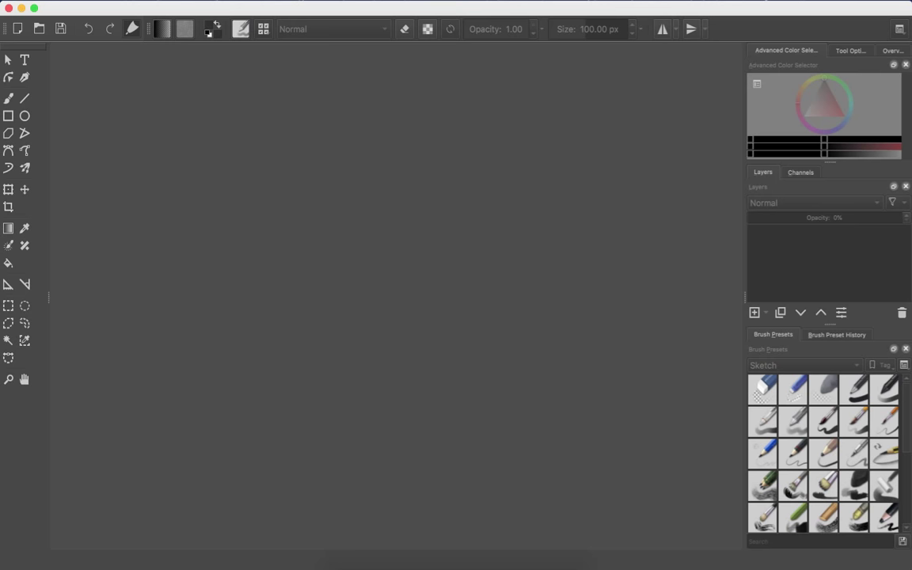
# Bring up the File menu's commands so the New command is showing
pyautogui.click(79, 0)
pyautogui.press('Escape')
pyautogui.click(77, 0)
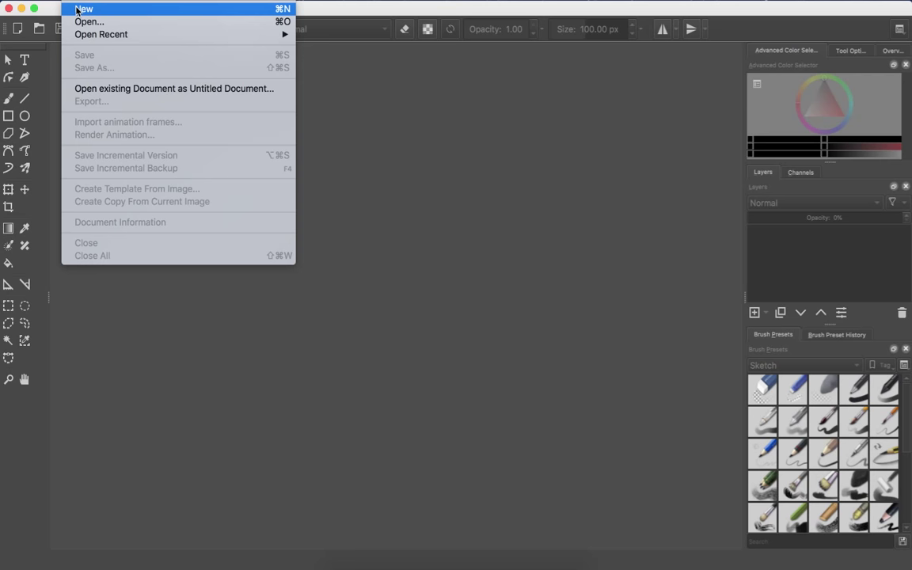
# Create a new A4 (300 ppi) portrait document, 2480 × 3508 px
pyautogui.click(78, 9)
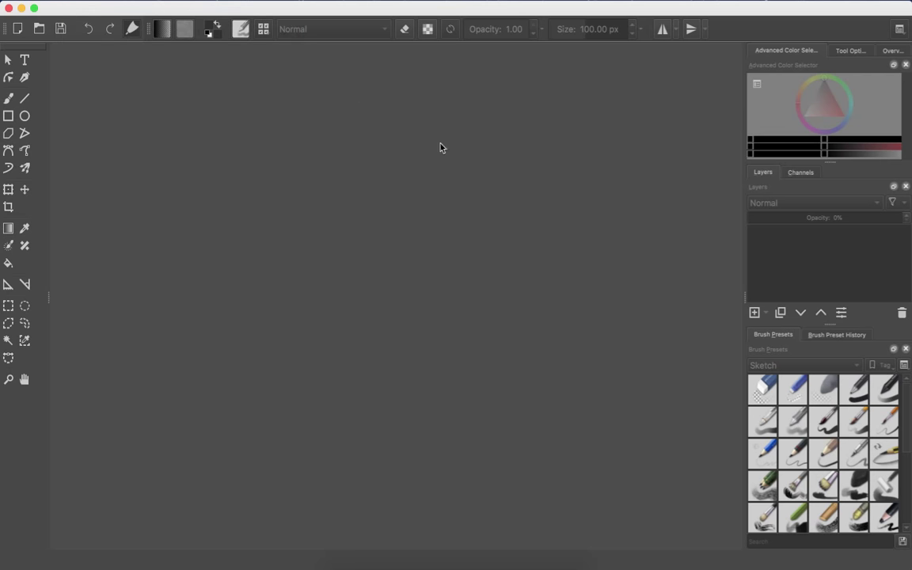
pyautogui.click(463, 96)
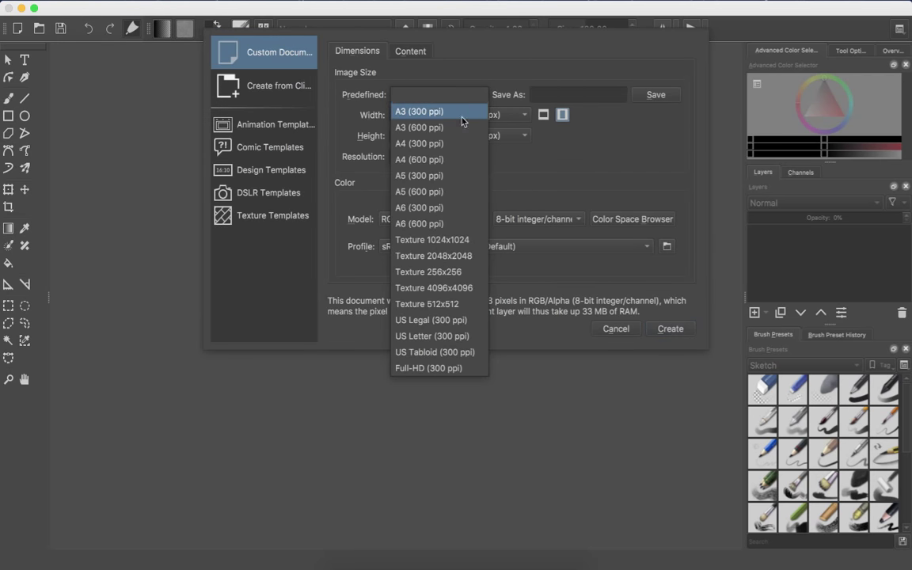
pyautogui.click(460, 143)
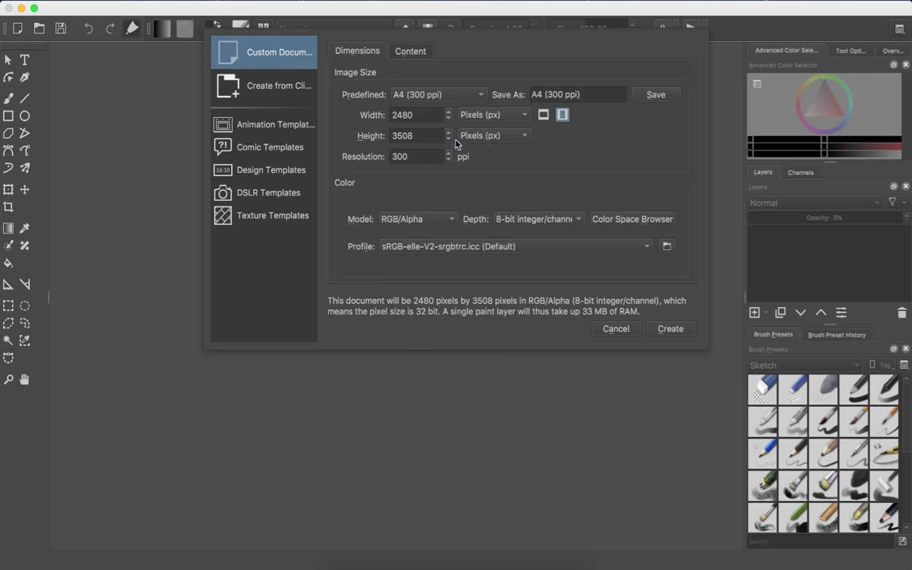
pyautogui.click(667, 327)
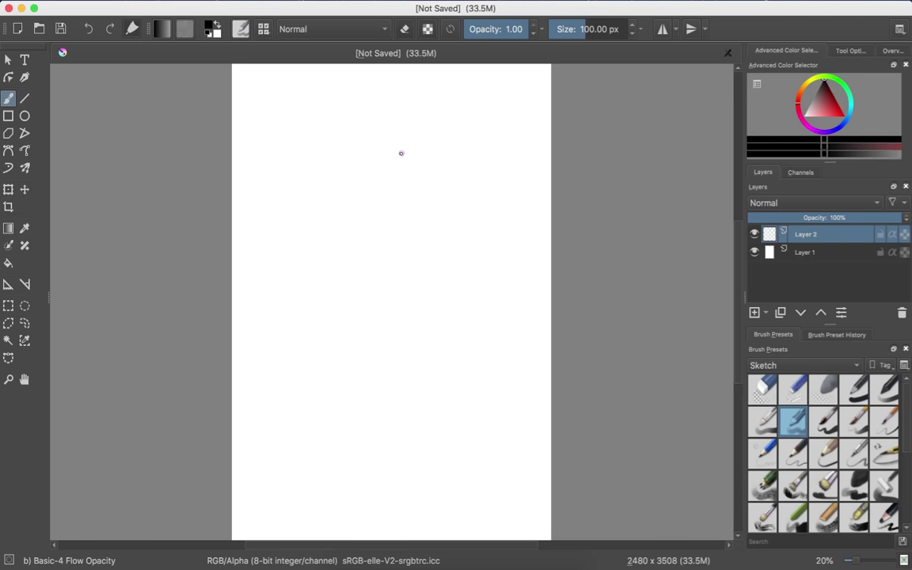
# Zoom in on the page and switch to the Pencil-2 brush at 10 px
pyautogui.scroll(4, 400, 154)
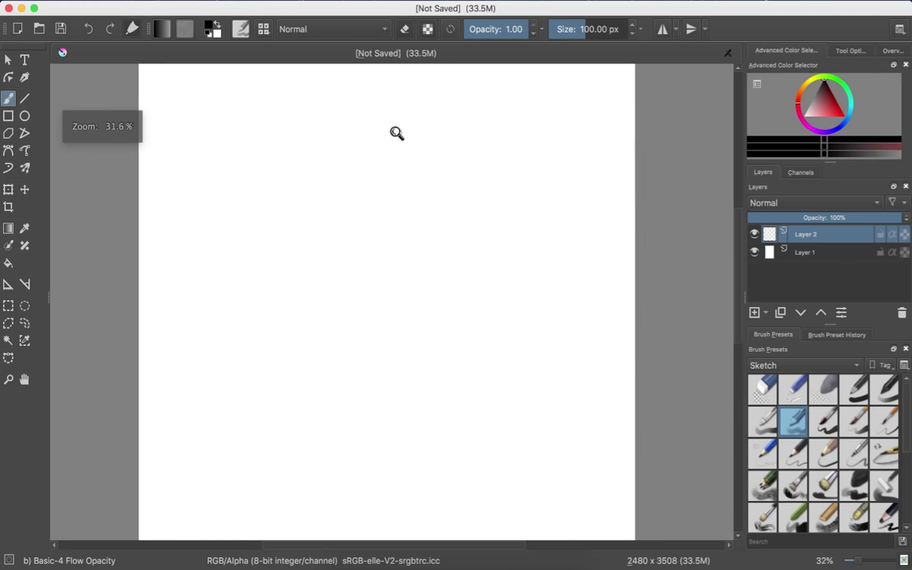
pyautogui.scroll(1, 400, 159)
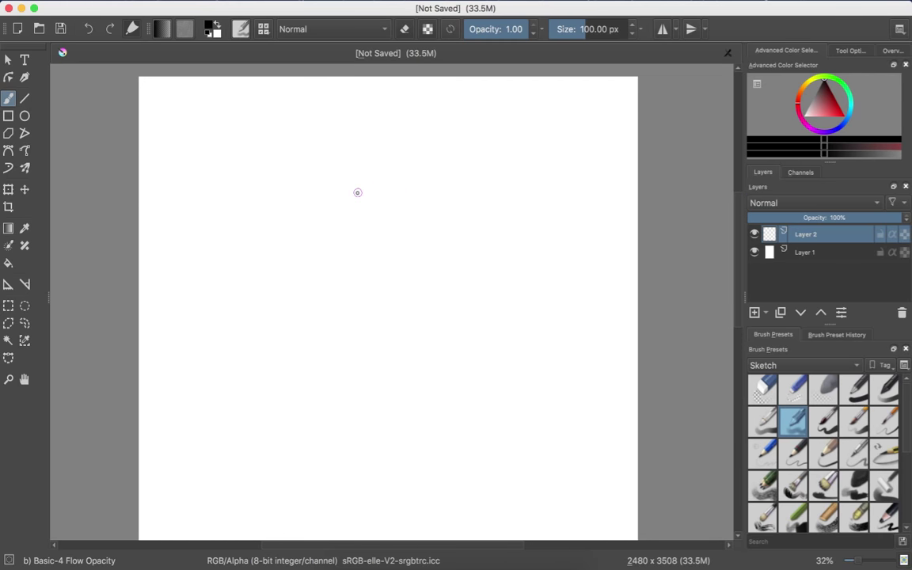
pyautogui.click(780, 459)
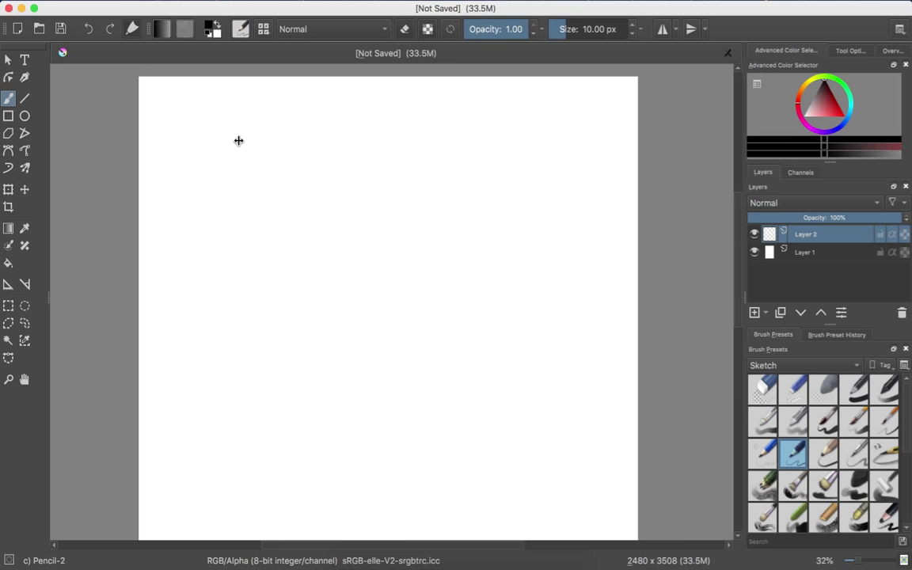
# Make a few test pencil marks and undo them, leaving the page blank
pyautogui.moveTo(247, 170)
pyautogui.mouseDown()
pyautogui.moveTo(225, 181)
pyautogui.moveTo(236, 223)
pyautogui.moveTo(266, 222)
pyautogui.moveTo(274, 192)
pyautogui.moveTo(222, 256)
pyautogui.moveTo(298, 199)
pyautogui.moveTo(279, 185)
pyautogui.moveTo(223, 260)
pyautogui.moveTo(304, 234)
pyautogui.moveTo(314, 203)
pyautogui.moveTo(248, 267)
pyautogui.moveTo(254, 317)
pyautogui.moveTo(347, 265)
pyautogui.moveTo(396, 206)
pyautogui.moveTo(346, 217)
pyautogui.moveTo(385, 183)
pyautogui.mouseUp()
pyautogui.hotkey('ctrl', 'z')
pyautogui.moveTo(229, 201); pyautogui.dragTo(264, 188)
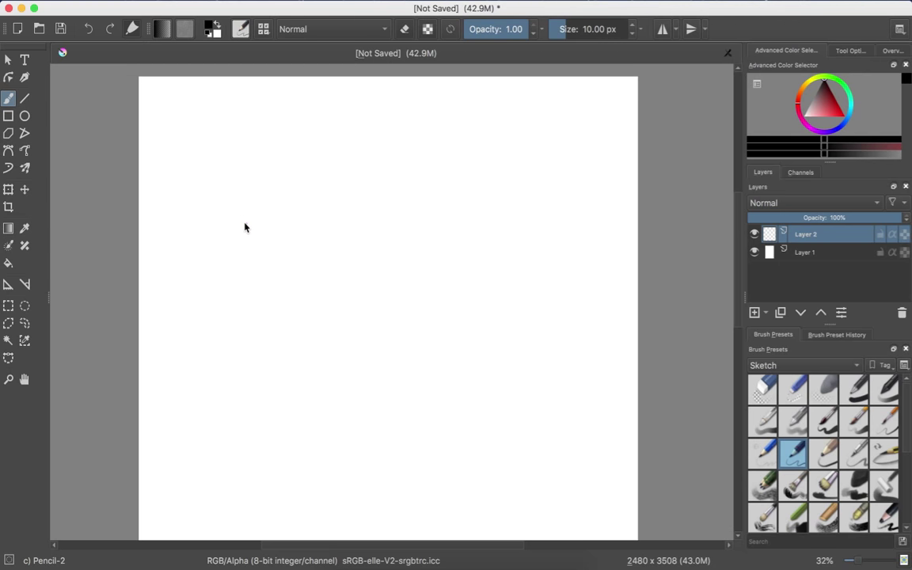
pyautogui.click(271, 310)
pyautogui.hotkey('ctrl', 'z')
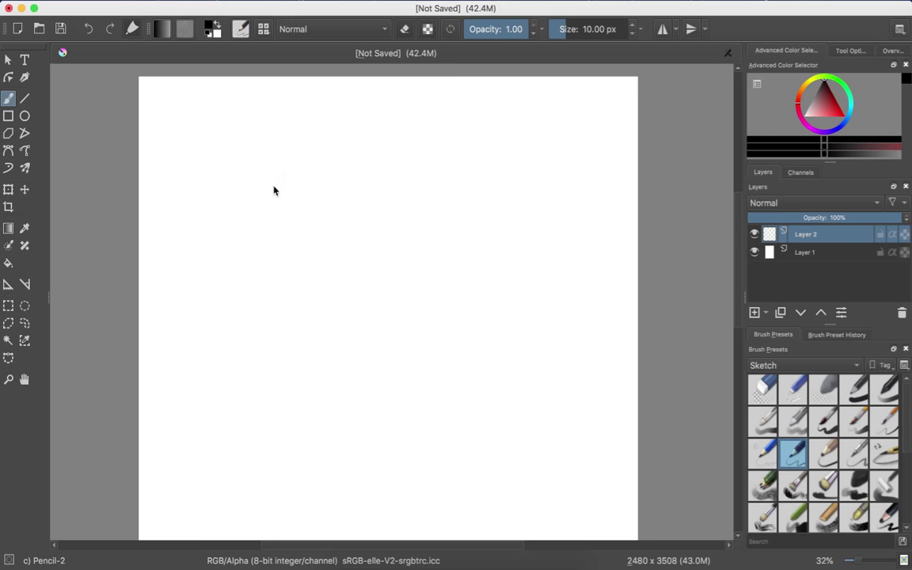
# Faintly sketch the triangular front face: left edge, right edge and base
pyautogui.moveTo(258, 227); pyautogui.dragTo(219, 321)
pyautogui.moveTo(282, 184); pyautogui.dragTo(329, 301)
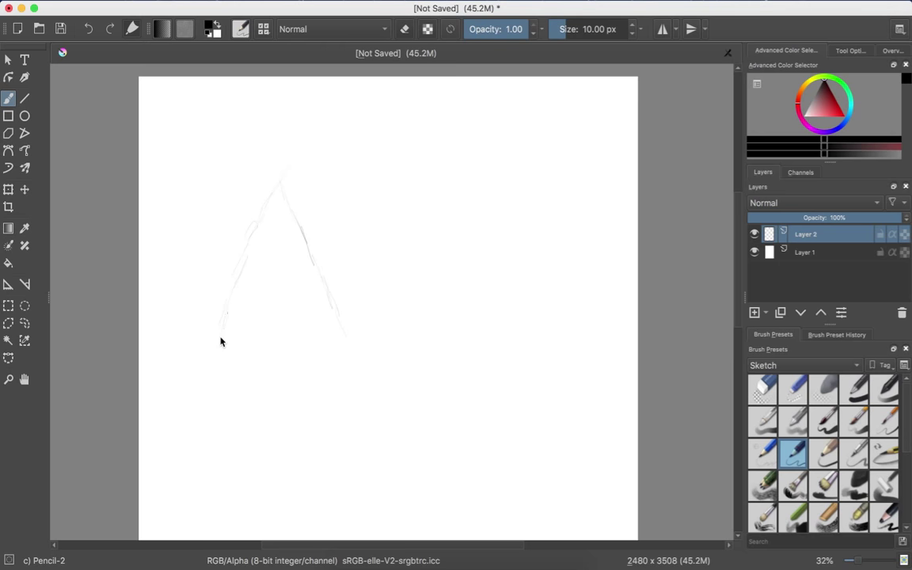
pyautogui.moveTo(217, 344)
pyautogui.mouseDown()
pyautogui.moveTo(290, 323)
pyautogui.moveTo(279, 331)
pyautogui.moveTo(332, 334)
pyautogui.mouseUp()
# Sketch the second face to the right, then select the Pencil-1 Hard brush
pyautogui.moveTo(297, 198)
pyautogui.mouseDown()
pyautogui.moveTo(324, 223)
pyautogui.moveTo(308, 202)
pyautogui.moveTo(348, 224)
pyautogui.moveTo(340, 228)
pyautogui.moveTo(338, 221)
pyautogui.moveTo(397, 249)
pyautogui.moveTo(378, 245)
pyautogui.moveTo(403, 258)
pyautogui.moveTo(394, 255)
pyautogui.moveTo(406, 272)
pyautogui.moveTo(404, 262)
pyautogui.moveTo(429, 277)
pyautogui.mouseUp()
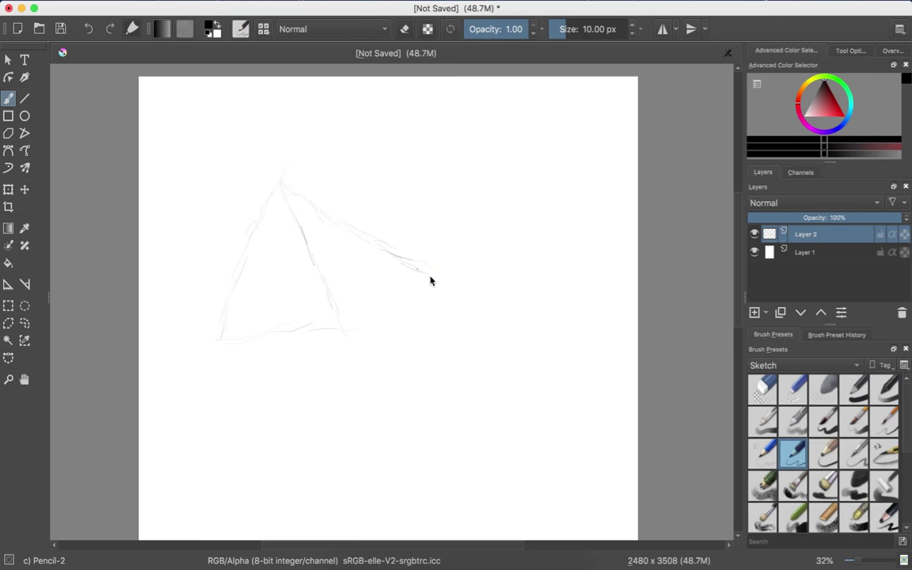
pyautogui.click(419, 282)
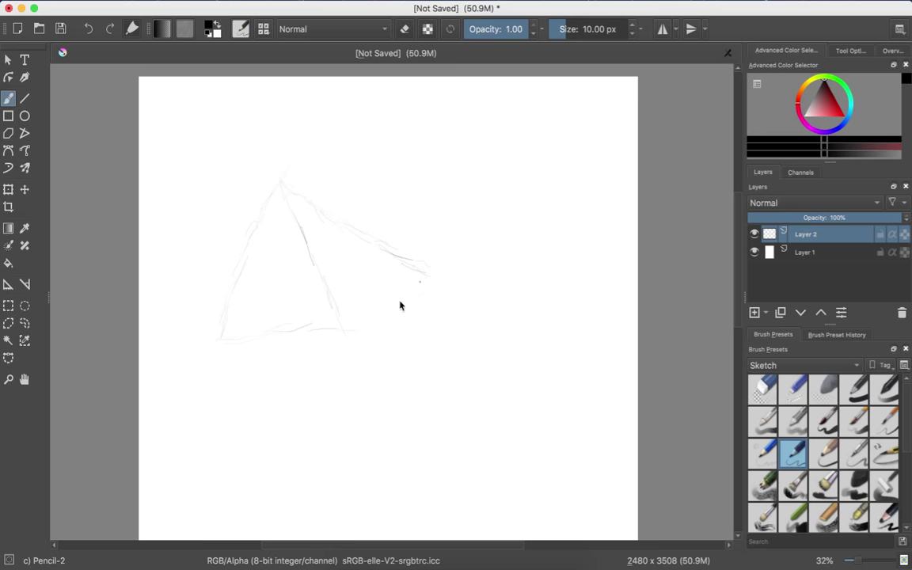
pyautogui.moveTo(431, 271)
pyautogui.mouseDown()
pyautogui.moveTo(375, 310)
pyautogui.moveTo(388, 300)
pyautogui.moveTo(377, 303)
pyautogui.moveTo(392, 312)
pyautogui.moveTo(378, 308)
pyautogui.moveTo(349, 332)
pyautogui.moveTo(382, 298)
pyautogui.moveTo(356, 335)
pyautogui.mouseUp()
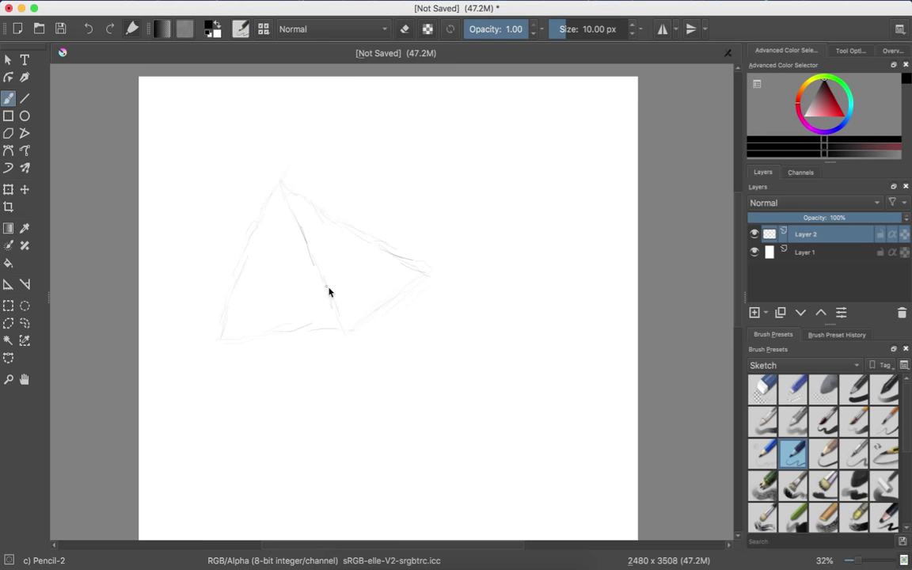
pyautogui.moveTo(329, 292); pyautogui.dragTo(345, 331)
pyautogui.moveTo(402, 288); pyautogui.dragTo(426, 276)
pyautogui.click(767, 464)
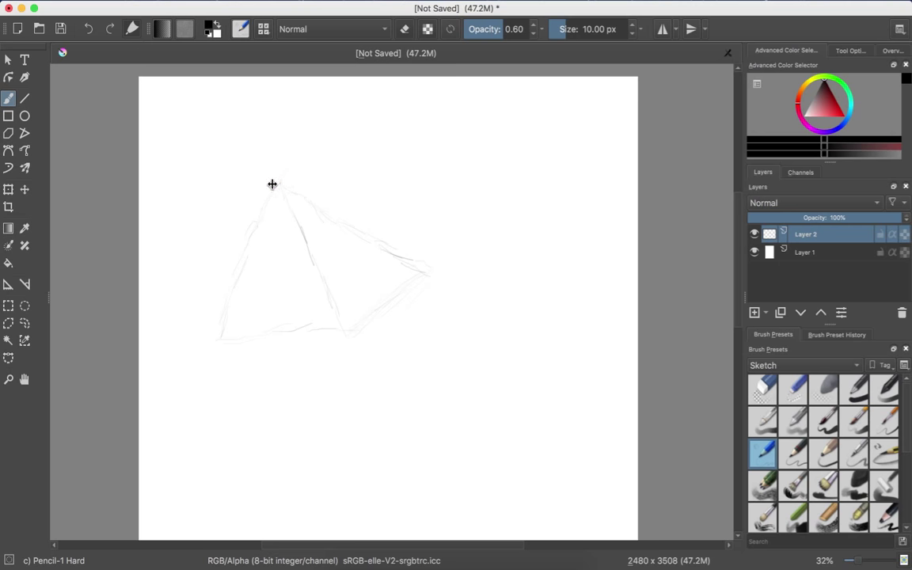
# Darken the middle, left, back and lower-right pyramid edges with Pencil-1 Hard, then reselect Pencil-2
pyautogui.moveTo(279, 180); pyautogui.dragTo(352, 335)
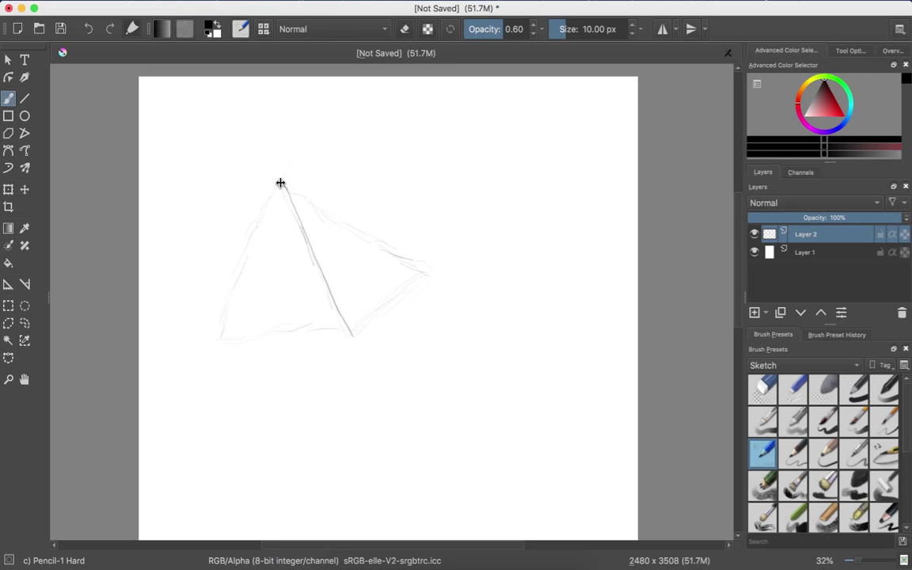
pyautogui.moveTo(276, 188)
pyautogui.mouseDown()
pyautogui.moveTo(219, 343)
pyautogui.moveTo(226, 337)
pyautogui.moveTo(229, 351)
pyautogui.moveTo(218, 349)
pyautogui.moveTo(266, 331)
pyautogui.moveTo(353, 334)
pyautogui.mouseUp()
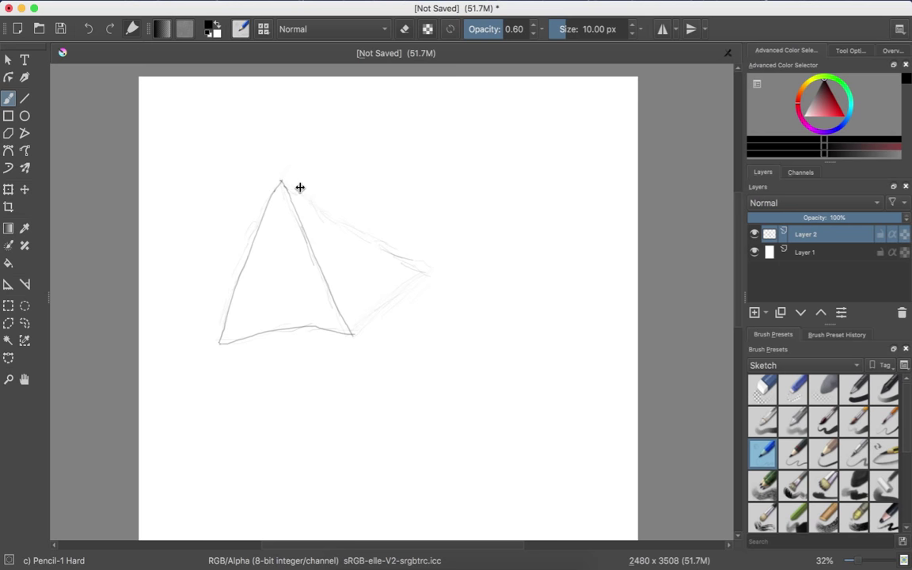
pyautogui.moveTo(281, 183)
pyautogui.mouseDown()
pyautogui.moveTo(339, 227)
pyautogui.moveTo(424, 273)
pyautogui.mouseUp()
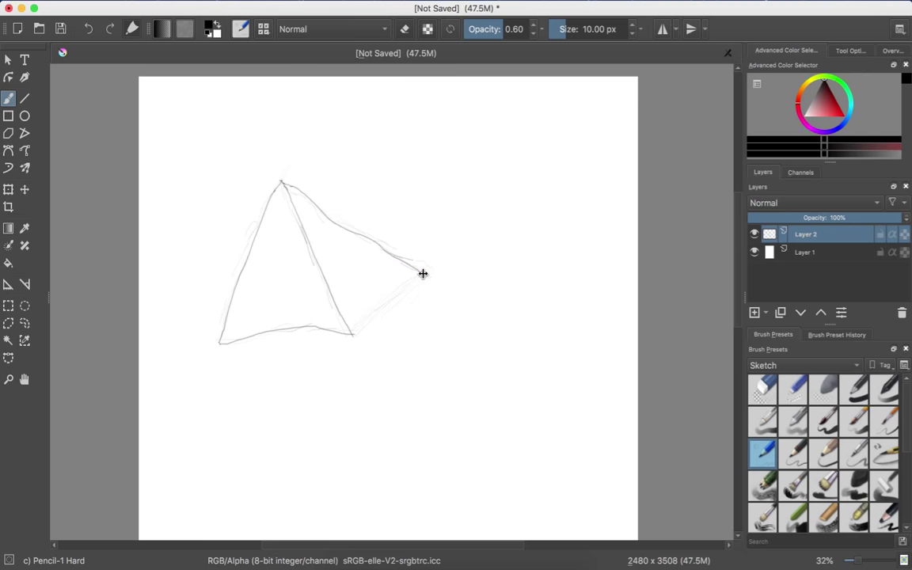
pyautogui.moveTo(351, 338); pyautogui.dragTo(423, 271)
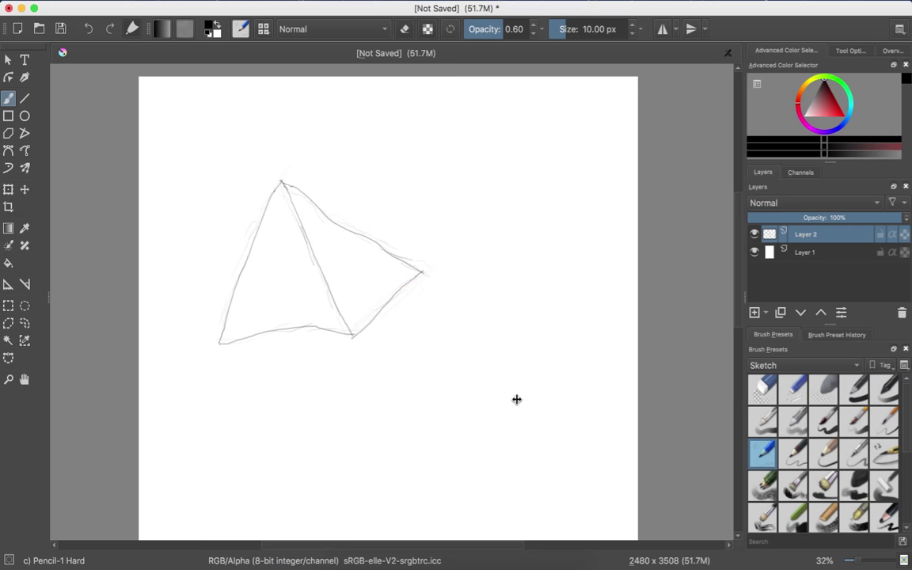
pyautogui.click(794, 451)
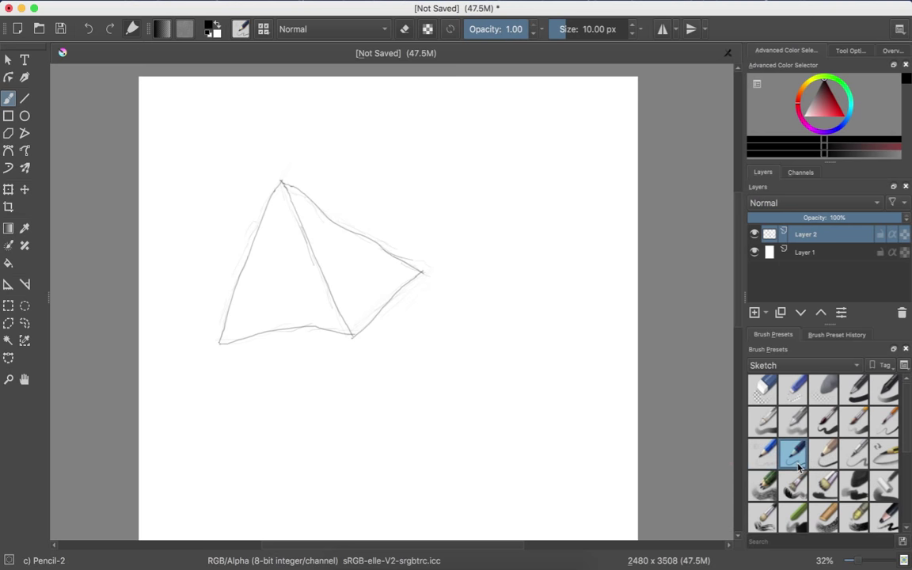
# Draw a bold Pencil-3 Large 4B arrow at upper right pointing toward the pyramid
pyautogui.click(823, 451)
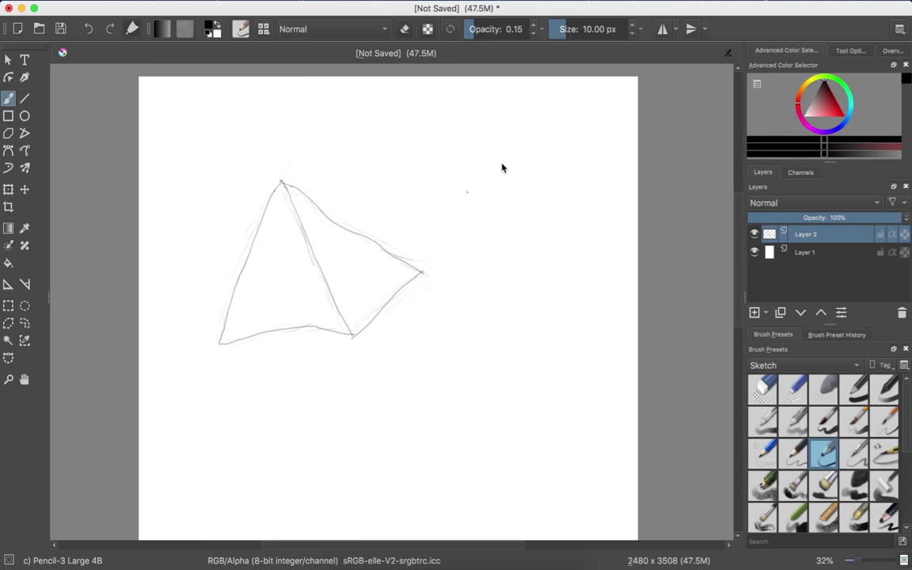
pyautogui.moveTo(545, 123)
pyautogui.mouseDown()
pyautogui.moveTo(490, 174)
pyautogui.moveTo(498, 160)
pyautogui.moveTo(492, 174)
pyautogui.moveTo(527, 192)
pyautogui.moveTo(492, 175)
pyautogui.mouseUp()
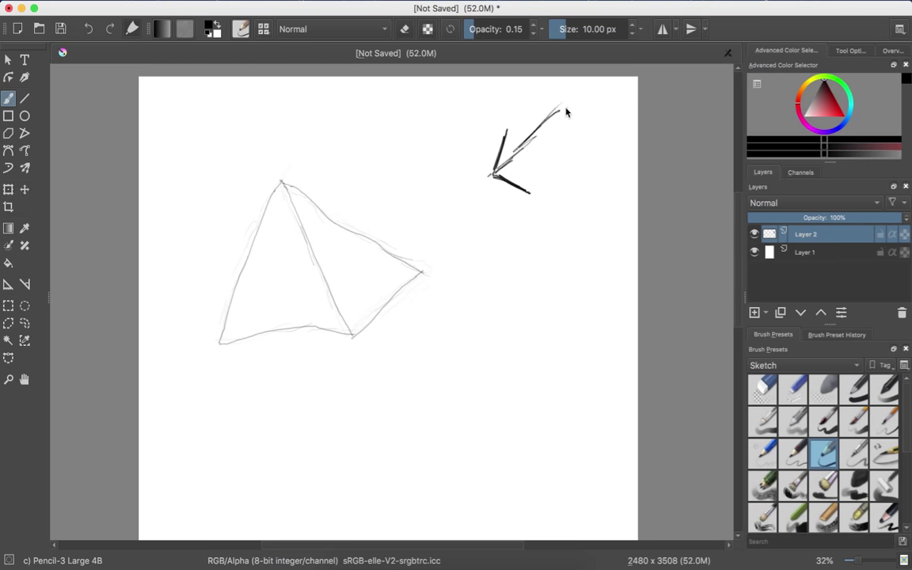
pyautogui.moveTo(563, 109); pyautogui.dragTo(510, 144)
pyautogui.click(519, 232)
# Remove a stray ellipse left of the pyramid and select the Pencil-5 Tilted brush
pyautogui.moveTo(226, 388); pyautogui.dragTo(154, 403)
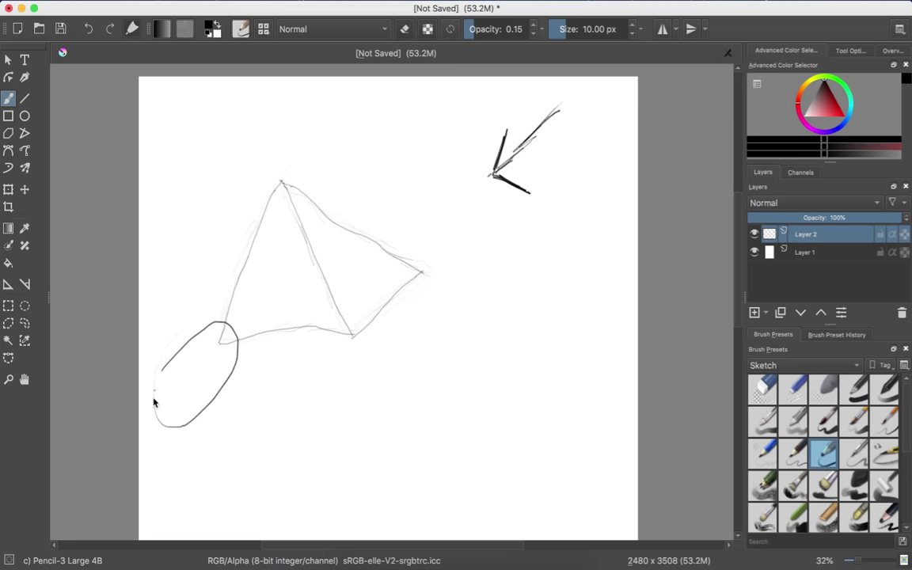
pyautogui.hotkey('ctrl', 'z')
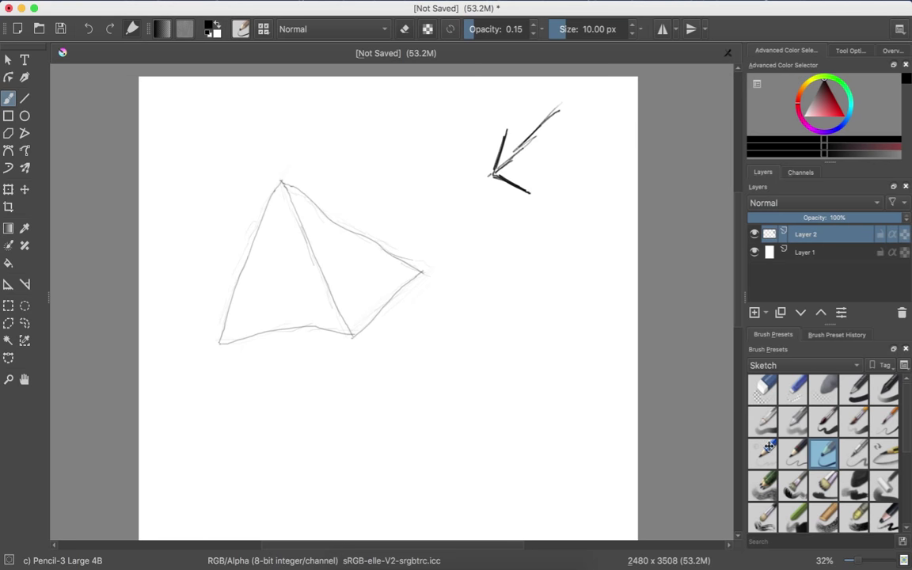
pyautogui.click(884, 454)
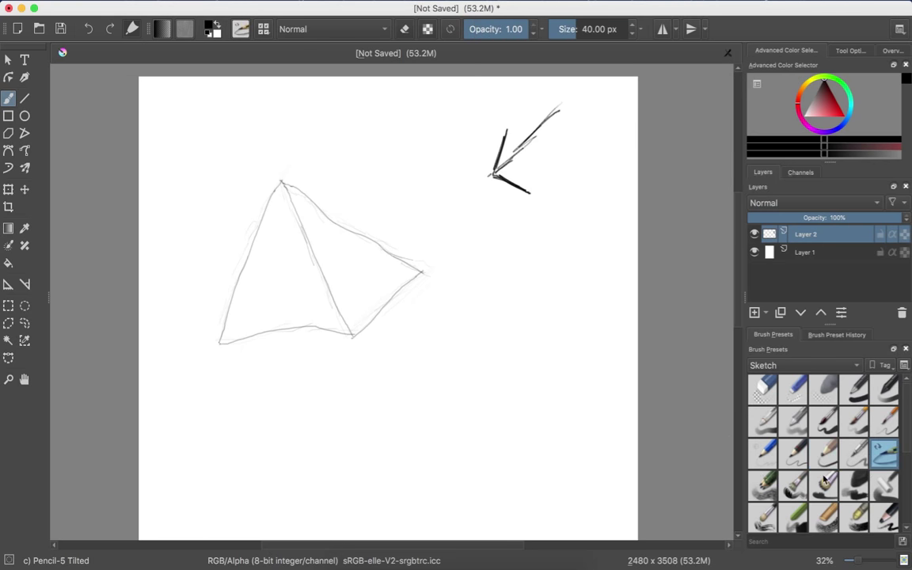
# Enlarge the Pencil-5 Tilted brush to 239.44 px, undoing a test mark
pyautogui.moveTo(568, 33); pyautogui.dragTo(584, 31)
pyautogui.moveTo(304, 305); pyautogui.dragTo(324, 315)
pyautogui.hotkey('ctrl', 'z')
pyautogui.hotkey('ctrl', 'z')
pyautogui.click(591, 35)
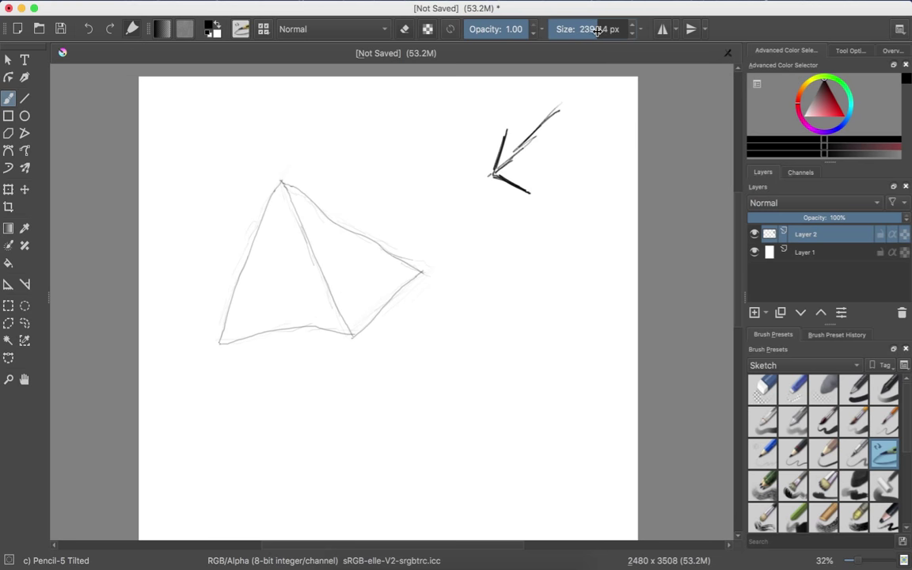
pyautogui.moveTo(593, 34); pyautogui.dragTo(598, 35)
# Shade the pyramid's left face with dense dark hatching from corner to apex
pyautogui.moveTo(233, 329)
pyautogui.mouseDown()
pyautogui.moveTo(226, 334)
pyautogui.moveTo(240, 309)
pyautogui.moveTo(223, 345)
pyautogui.moveTo(278, 190)
pyautogui.moveTo(247, 269)
pyautogui.moveTo(257, 242)
pyautogui.mouseUp()
pyautogui.moveTo(244, 285)
pyautogui.mouseDown()
pyautogui.moveTo(225, 343)
pyautogui.moveTo(277, 198)
pyautogui.moveTo(259, 282)
pyautogui.moveTo(257, 259)
pyautogui.moveTo(234, 339)
pyautogui.moveTo(250, 321)
pyautogui.moveTo(242, 339)
pyautogui.moveTo(256, 328)
pyautogui.moveTo(286, 196)
pyautogui.moveTo(269, 261)
pyautogui.moveTo(278, 208)
pyautogui.moveTo(279, 242)
pyautogui.mouseUp()
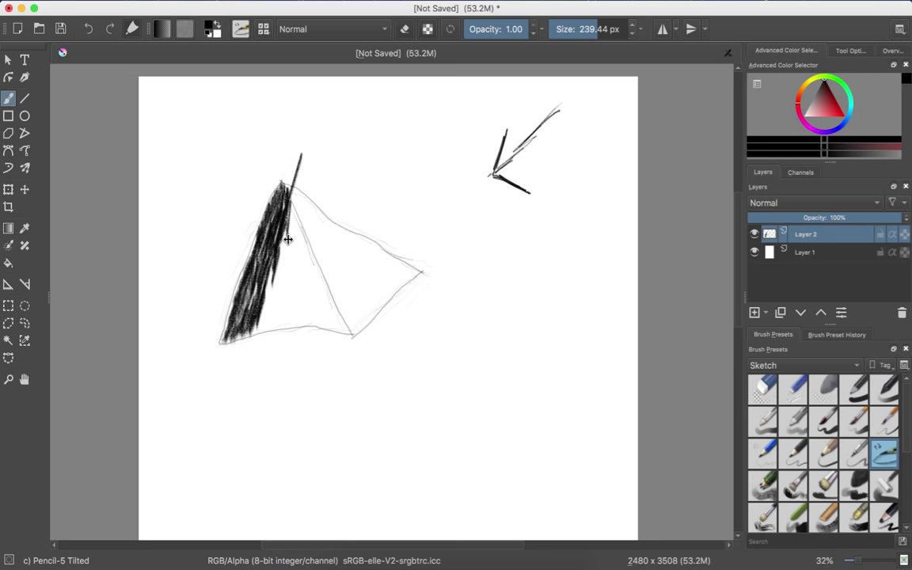
pyautogui.moveTo(284, 225)
pyautogui.mouseDown()
pyautogui.moveTo(271, 285)
pyautogui.moveTo(266, 270)
pyautogui.moveTo(266, 300)
pyautogui.moveTo(273, 276)
pyautogui.moveTo(274, 298)
pyautogui.moveTo(255, 241)
pyautogui.moveTo(259, 202)
pyautogui.moveTo(291, 230)
pyautogui.moveTo(279, 305)
pyautogui.moveTo(249, 293)
pyautogui.moveTo(232, 301)
pyautogui.moveTo(239, 342)
pyautogui.moveTo(234, 295)
pyautogui.moveTo(260, 268)
pyautogui.moveTo(282, 326)
pyautogui.moveTo(259, 238)
pyautogui.moveTo(269, 206)
pyautogui.moveTo(294, 242)
pyautogui.moveTo(292, 326)
pyautogui.moveTo(301, 295)
pyautogui.moveTo(335, 326)
pyautogui.moveTo(279, 277)
pyautogui.moveTo(269, 281)
pyautogui.moveTo(294, 307)
pyautogui.moveTo(269, 262)
pyautogui.moveTo(281, 250)
pyautogui.moveTo(326, 302)
pyautogui.moveTo(300, 285)
pyautogui.moveTo(313, 301)
pyautogui.moveTo(295, 294)
pyautogui.moveTo(315, 307)
pyautogui.moveTo(273, 250)
pyautogui.moveTo(277, 234)
pyautogui.moveTo(302, 259)
pyautogui.moveTo(269, 225)
pyautogui.moveTo(268, 253)
pyautogui.moveTo(301, 246)
pyautogui.moveTo(262, 252)
pyautogui.moveTo(261, 237)
pyautogui.moveTo(289, 316)
pyautogui.moveTo(254, 292)
pyautogui.moveTo(313, 261)
pyautogui.mouseUp()
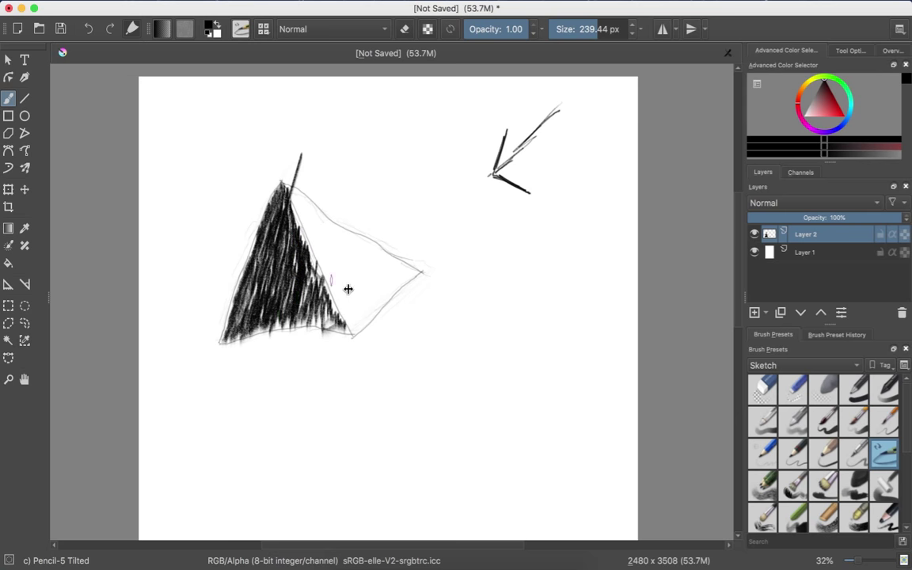
# Erase the stray line above the apex with Eraser Circle, then return to Pencil-5 Tilted
pyautogui.click(768, 393)
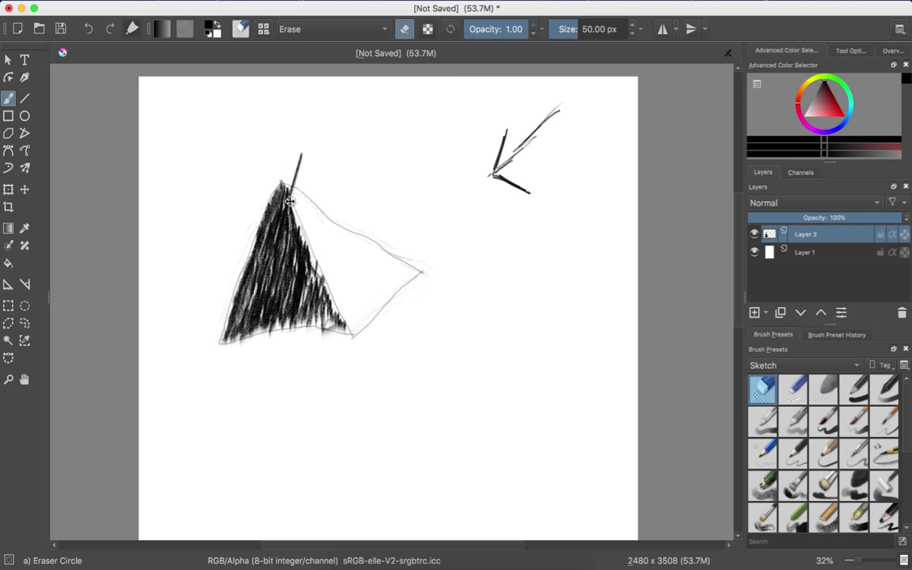
pyautogui.moveTo(290, 172)
pyautogui.mouseDown()
pyautogui.moveTo(293, 181)
pyautogui.moveTo(300, 171)
pyautogui.mouseUp()
pyautogui.click(768, 449)
pyautogui.click(756, 423)
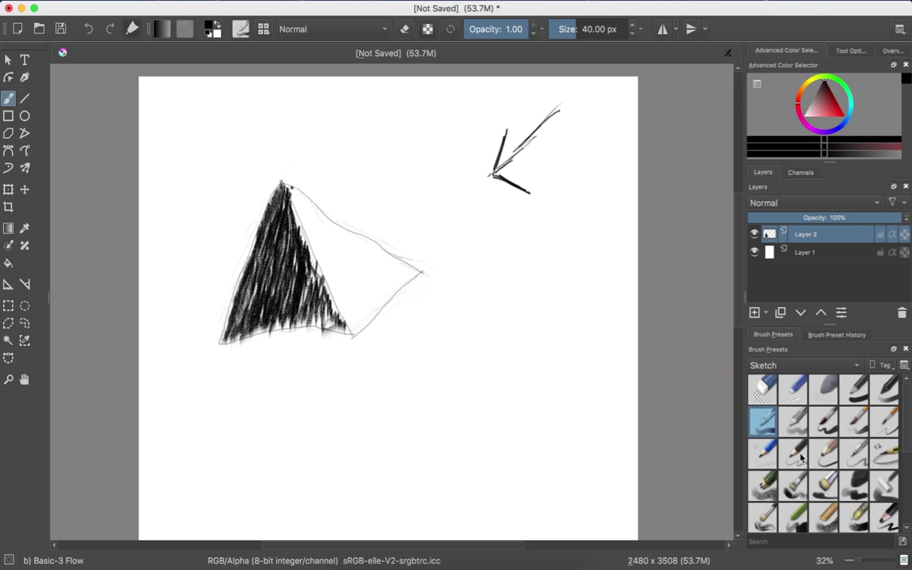
pyautogui.click(824, 453)
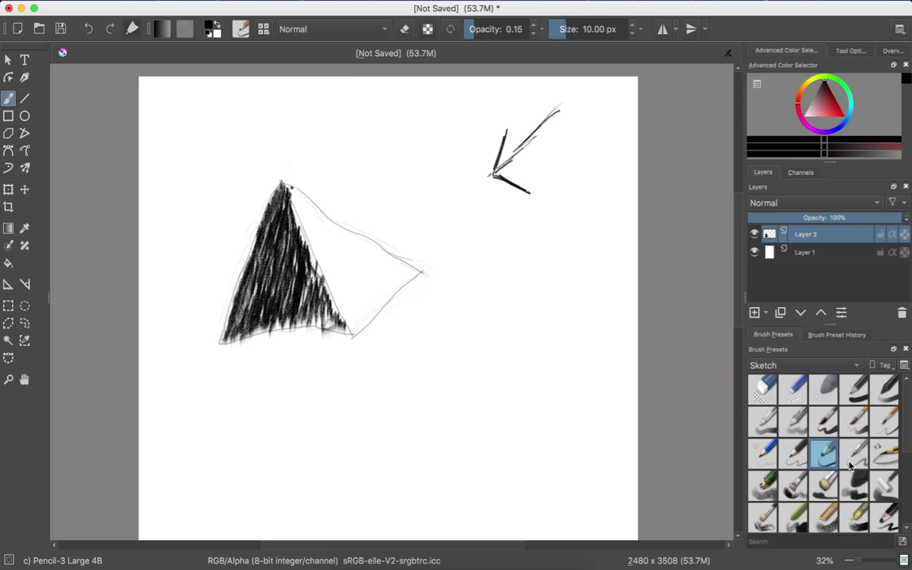
pyautogui.click(885, 453)
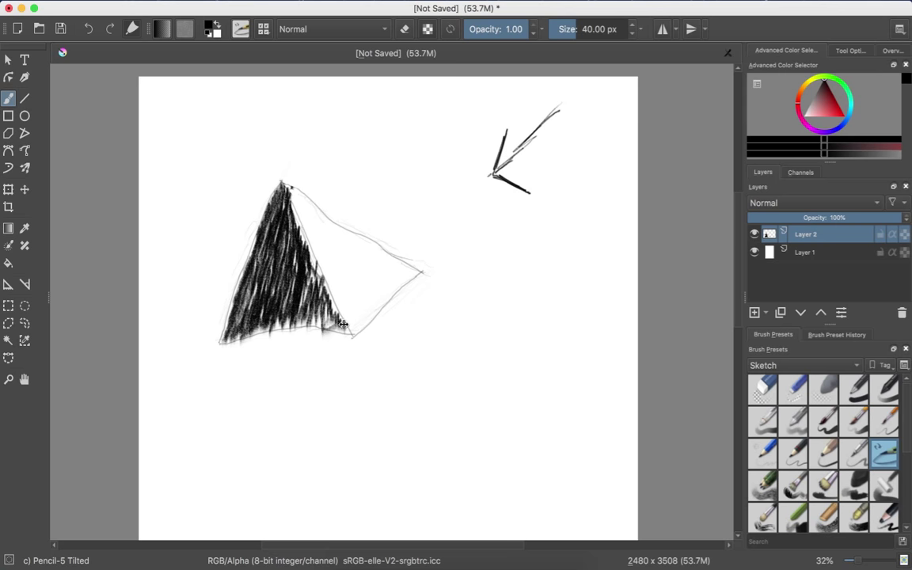
# Shade the large pyramid's right face light grey with Pencil-6 Quick Shade at 60 px
pyautogui.click(754, 491)
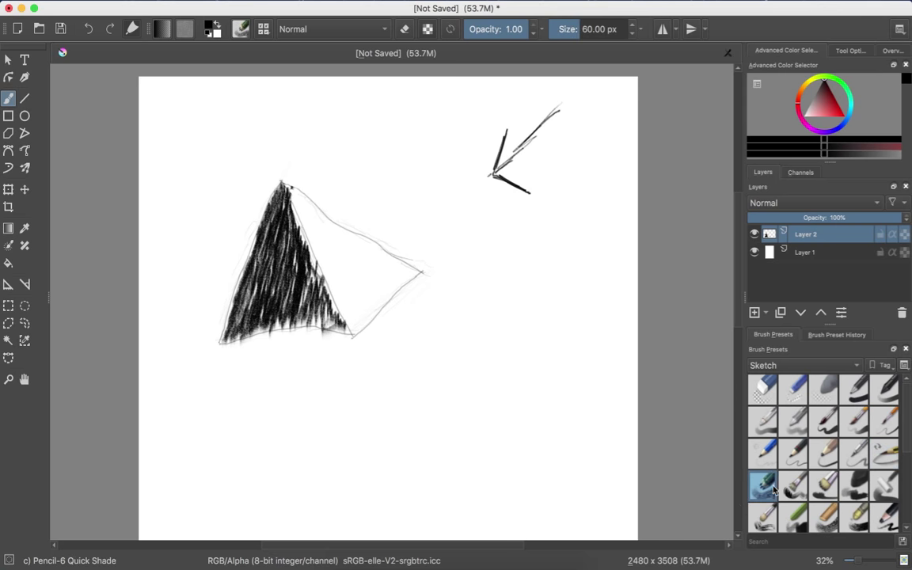
pyautogui.moveTo(352, 334)
pyautogui.mouseDown()
pyautogui.moveTo(381, 289)
pyautogui.moveTo(370, 326)
pyautogui.moveTo(395, 280)
pyautogui.moveTo(413, 272)
pyautogui.moveTo(356, 325)
pyautogui.moveTo(382, 281)
pyautogui.moveTo(375, 287)
pyautogui.moveTo(413, 269)
pyautogui.moveTo(364, 281)
pyautogui.moveTo(341, 319)
pyautogui.moveTo(378, 273)
pyautogui.moveTo(381, 280)
pyautogui.moveTo(402, 267)
pyautogui.moveTo(385, 274)
pyautogui.moveTo(387, 260)
pyautogui.moveTo(375, 265)
pyautogui.moveTo(338, 309)
pyautogui.moveTo(386, 255)
pyautogui.moveTo(353, 280)
pyautogui.moveTo(361, 259)
pyautogui.moveTo(359, 267)
pyautogui.moveTo(382, 253)
pyautogui.moveTo(372, 249)
pyautogui.moveTo(363, 261)
pyautogui.moveTo(381, 252)
pyautogui.moveTo(364, 249)
pyautogui.moveTo(345, 272)
pyautogui.moveTo(357, 254)
pyautogui.moveTo(347, 268)
pyautogui.moveTo(329, 267)
pyautogui.moveTo(358, 249)
pyautogui.moveTo(332, 245)
pyautogui.moveTo(336, 238)
pyautogui.moveTo(350, 253)
pyautogui.moveTo(325, 258)
pyautogui.moveTo(297, 221)
pyautogui.moveTo(315, 240)
pyautogui.moveTo(320, 229)
pyautogui.moveTo(291, 194)
pyautogui.moveTo(383, 293)
pyautogui.moveTo(371, 262)
pyautogui.mouseUp()
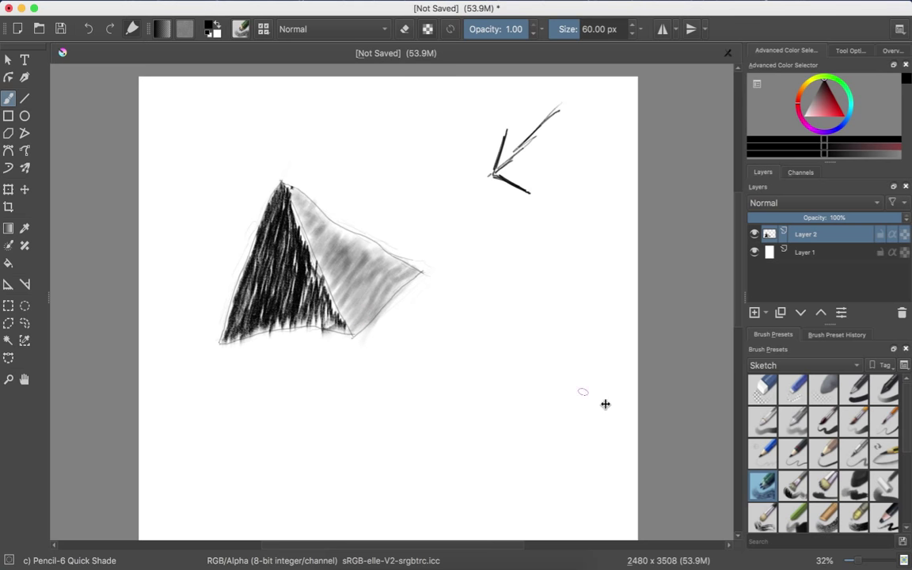
# Faintly sketch a small top-view pyramid with inner edges below the arrow, then pick Pencil-3 Large 4B
pyautogui.click(791, 453)
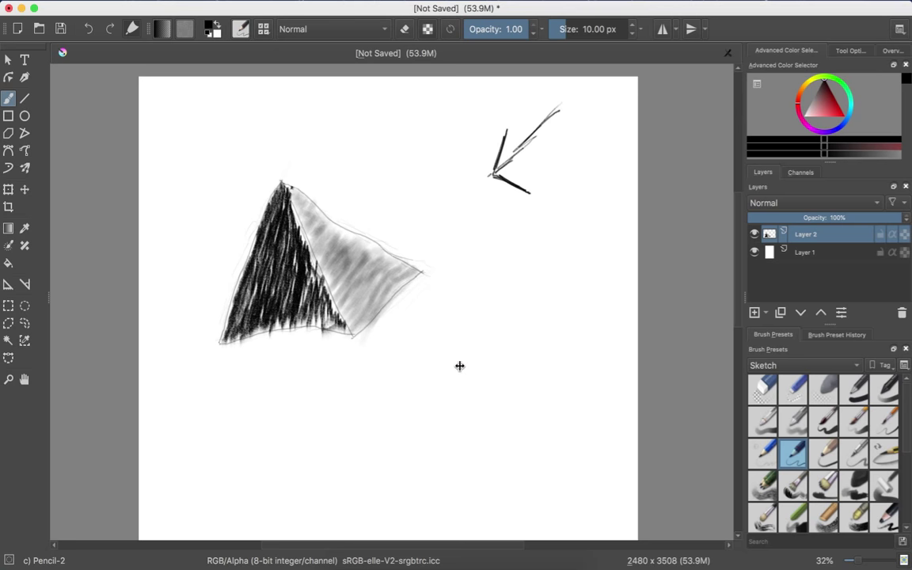
pyautogui.moveTo(444, 370)
pyautogui.mouseDown()
pyautogui.moveTo(476, 304)
pyautogui.moveTo(510, 358)
pyautogui.mouseUp()
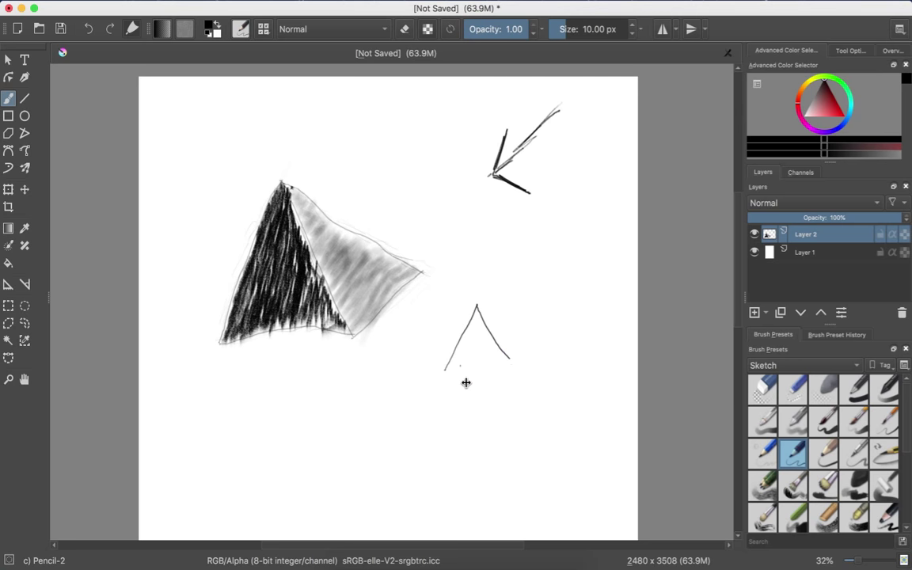
pyautogui.hotkey('ctrl', 'z')
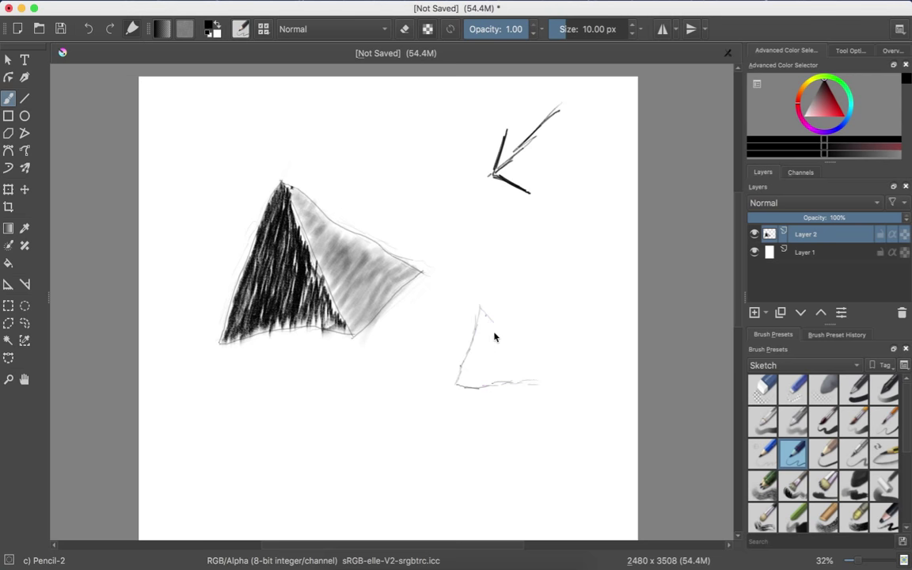
pyautogui.moveTo(494, 337)
pyautogui.mouseDown()
pyautogui.moveTo(492, 327)
pyautogui.moveTo(556, 377)
pyautogui.mouseUp()
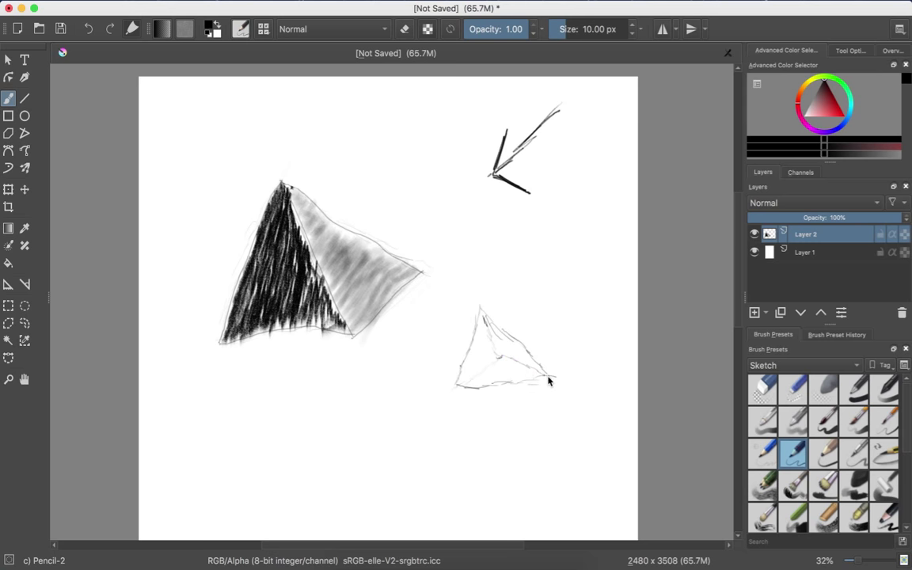
pyautogui.click(530, 423)
pyautogui.click(826, 455)
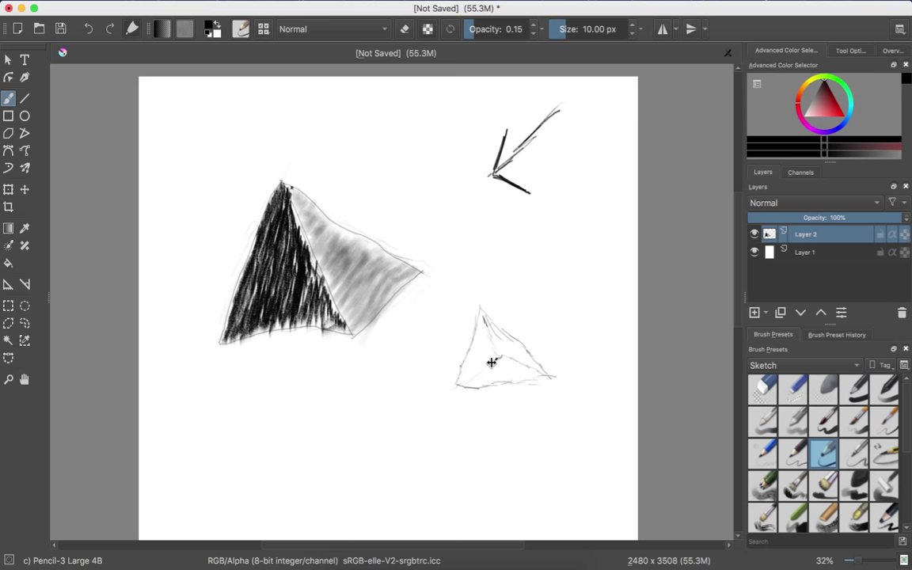
# Trace the small pyramid's right edge and inner edges with bold Pencil-3 Large 4B lines
pyautogui.moveTo(492, 362)
pyautogui.mouseDown()
pyautogui.moveTo(455, 387)
pyautogui.moveTo(480, 306)
pyautogui.moveTo(496, 352)
pyautogui.mouseUp()
pyautogui.moveTo(480, 309)
pyautogui.mouseDown()
pyautogui.moveTo(549, 379)
pyautogui.moveTo(456, 388)
pyautogui.moveTo(499, 357)
pyautogui.moveTo(502, 366)
pyautogui.mouseUp()
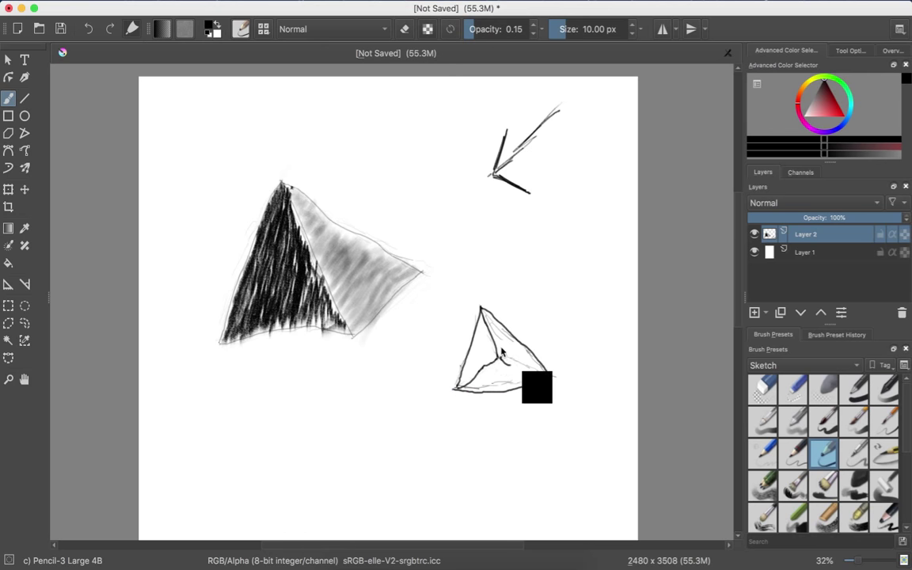
pyautogui.moveTo(502, 362); pyautogui.dragTo(519, 367)
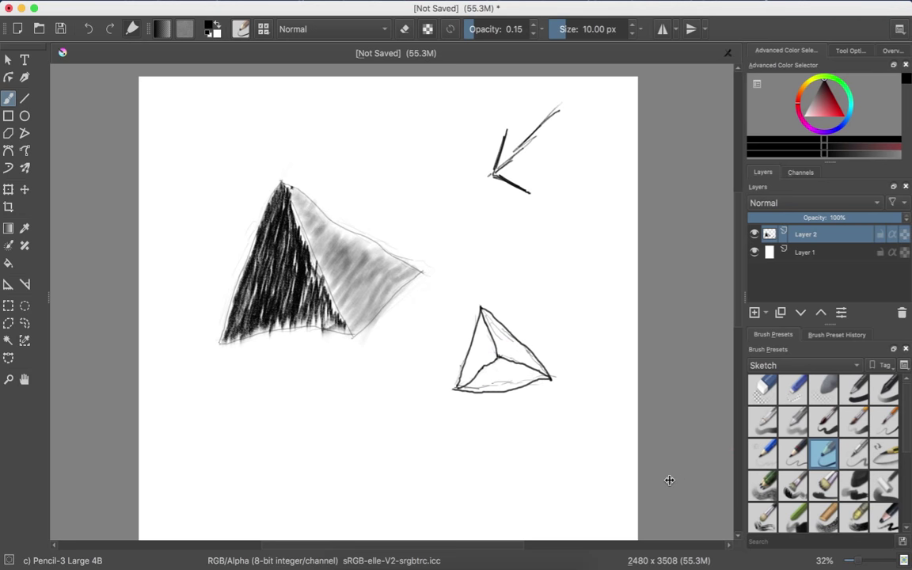
# Brush Pencil-6 Quick Shade tones into the small pyramid's lower and left faces and apex
pyautogui.click(764, 486)
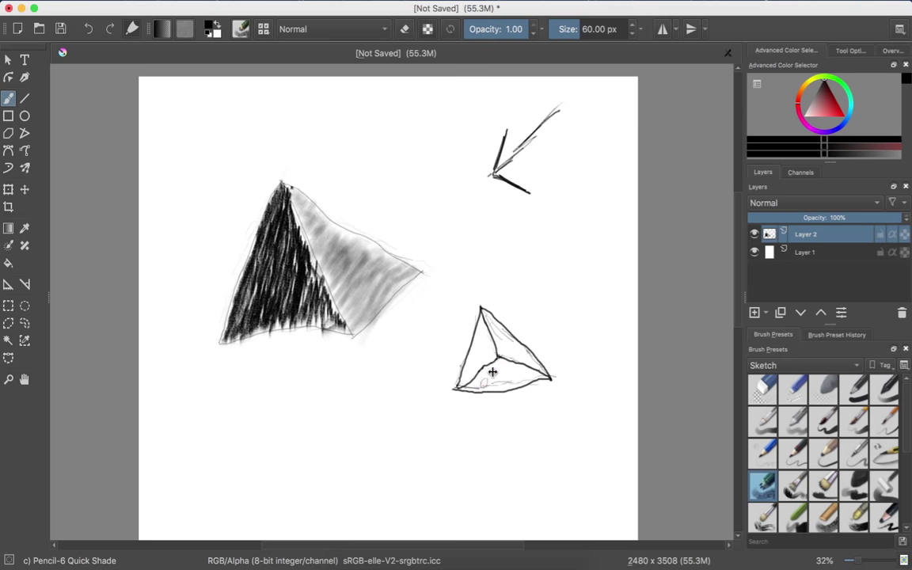
pyautogui.moveTo(492, 372)
pyautogui.mouseDown()
pyautogui.moveTo(467, 390)
pyautogui.moveTo(495, 366)
pyautogui.moveTo(486, 387)
pyautogui.moveTo(514, 365)
pyautogui.moveTo(508, 379)
pyautogui.moveTo(537, 376)
pyautogui.moveTo(490, 392)
pyautogui.moveTo(503, 372)
pyautogui.moveTo(481, 382)
pyautogui.moveTo(487, 371)
pyautogui.moveTo(473, 386)
pyautogui.moveTo(499, 368)
pyautogui.moveTo(533, 378)
pyautogui.moveTo(502, 394)
pyautogui.moveTo(538, 376)
pyautogui.moveTo(525, 369)
pyautogui.moveTo(480, 386)
pyautogui.moveTo(540, 375)
pyautogui.moveTo(499, 374)
pyautogui.moveTo(478, 340)
pyautogui.moveTo(483, 360)
pyautogui.moveTo(494, 326)
pyautogui.moveTo(482, 348)
pyautogui.mouseUp()
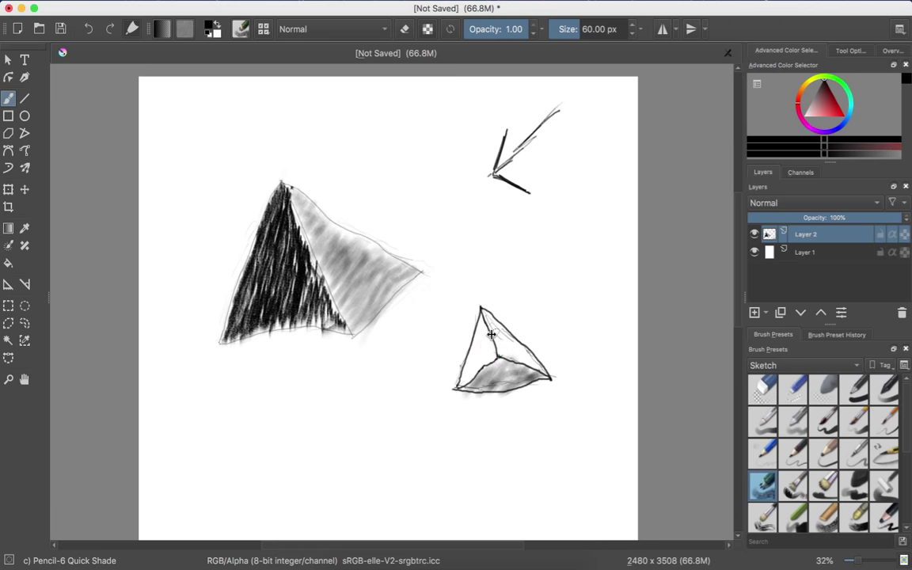
pyautogui.moveTo(482, 354)
pyautogui.mouseDown()
pyautogui.moveTo(482, 328)
pyautogui.moveTo(480, 345)
pyautogui.moveTo(494, 350)
pyautogui.moveTo(472, 349)
pyautogui.moveTo(466, 384)
pyautogui.moveTo(491, 357)
pyautogui.moveTo(487, 322)
pyautogui.moveTo(472, 369)
pyautogui.mouseUp()
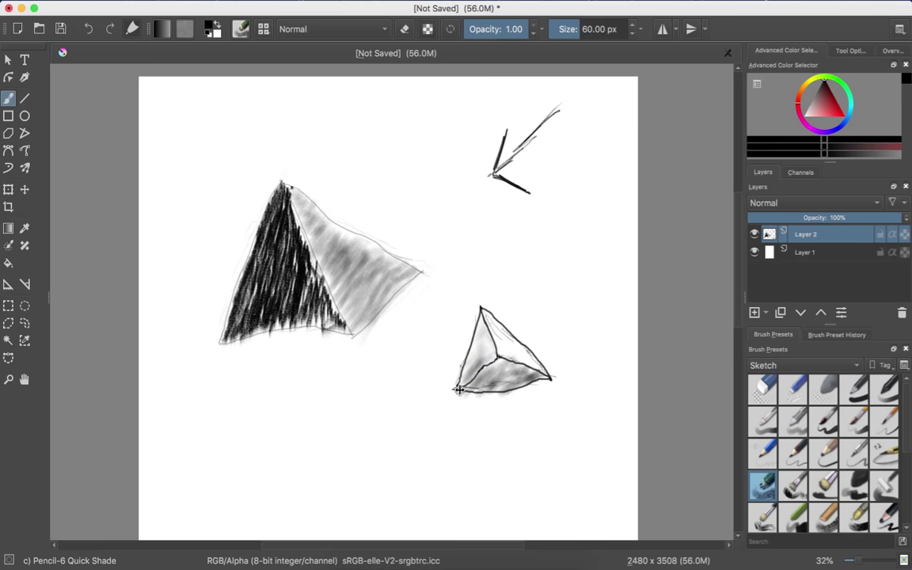
pyautogui.moveTo(473, 357)
pyautogui.mouseDown()
pyautogui.moveTo(473, 373)
pyautogui.moveTo(486, 343)
pyautogui.mouseUp()
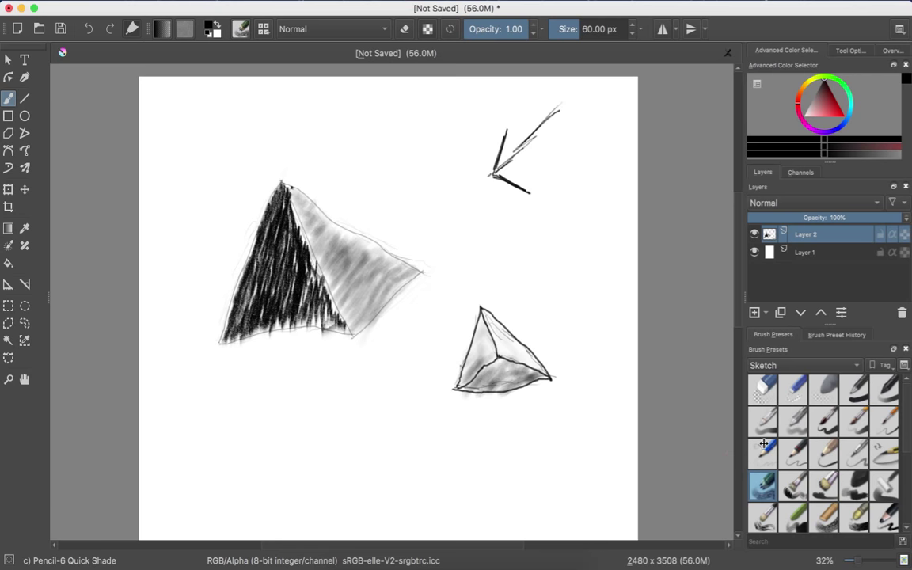
pyautogui.click(794, 453)
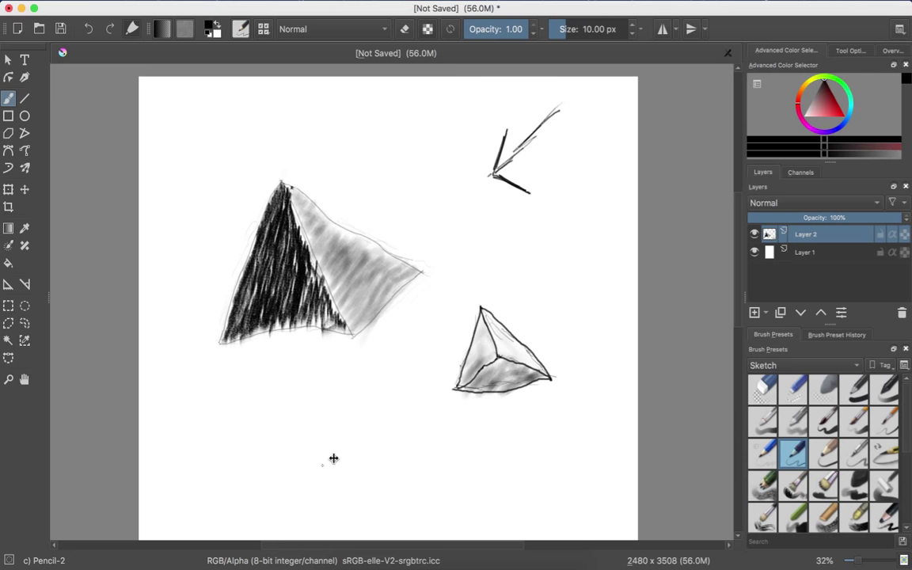
# Sketch a faint square's left and top edges and a corner-to-centre diagonal with Pencil-2
pyautogui.moveTo(326, 430)
pyautogui.mouseDown()
pyautogui.moveTo(330, 496)
pyautogui.moveTo(377, 489)
pyautogui.moveTo(368, 494)
pyautogui.moveTo(406, 491)
pyautogui.moveTo(407, 499)
pyautogui.moveTo(419, 495)
pyautogui.moveTo(412, 408)
pyautogui.mouseUp()
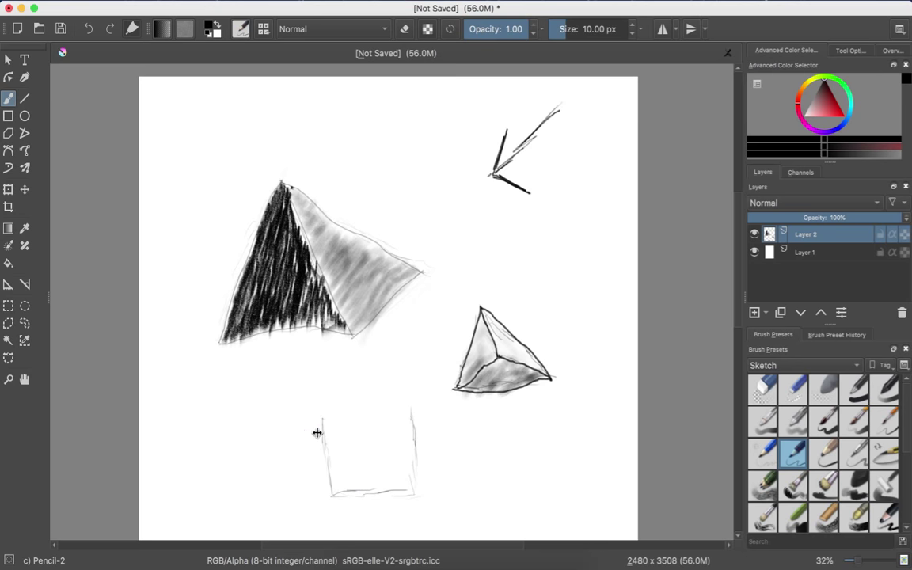
pyautogui.moveTo(322, 420)
pyautogui.mouseDown()
pyautogui.moveTo(413, 414)
pyautogui.moveTo(334, 490)
pyautogui.mouseUp()
pyautogui.moveTo(325, 425); pyautogui.dragTo(420, 490)
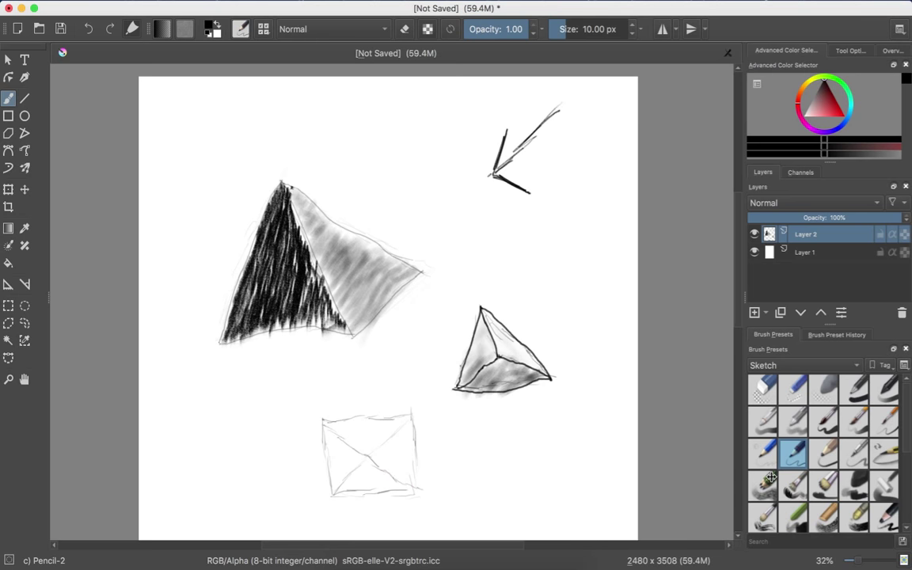
# Undo a trial shading stroke and add the lower-left diagonal with Pencil-1 Hard
pyautogui.press('/')
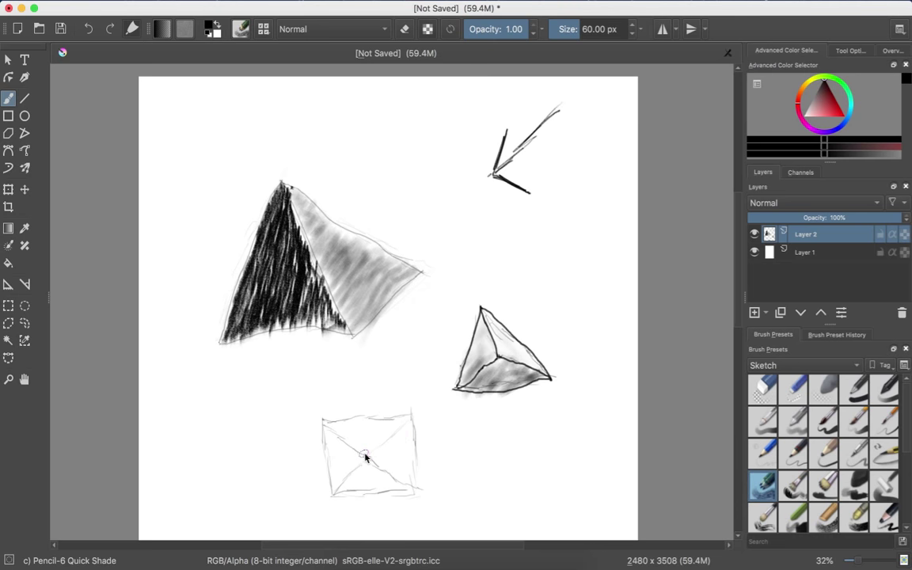
pyautogui.moveTo(349, 474)
pyautogui.mouseDown()
pyautogui.moveTo(336, 482)
pyautogui.moveTo(350, 473)
pyautogui.moveTo(380, 501)
pyautogui.mouseUp()
pyautogui.hotkey('ctrl', 'z')
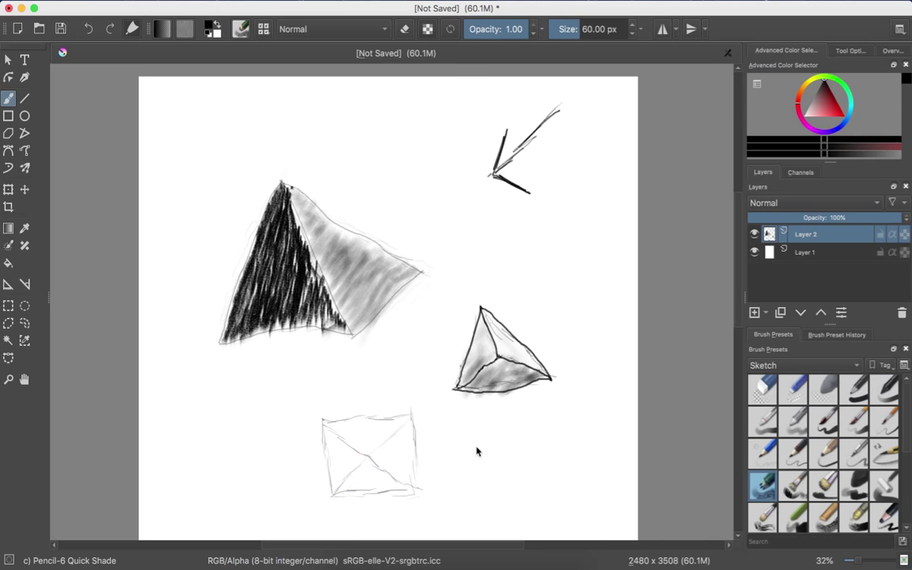
pyautogui.click(773, 446)
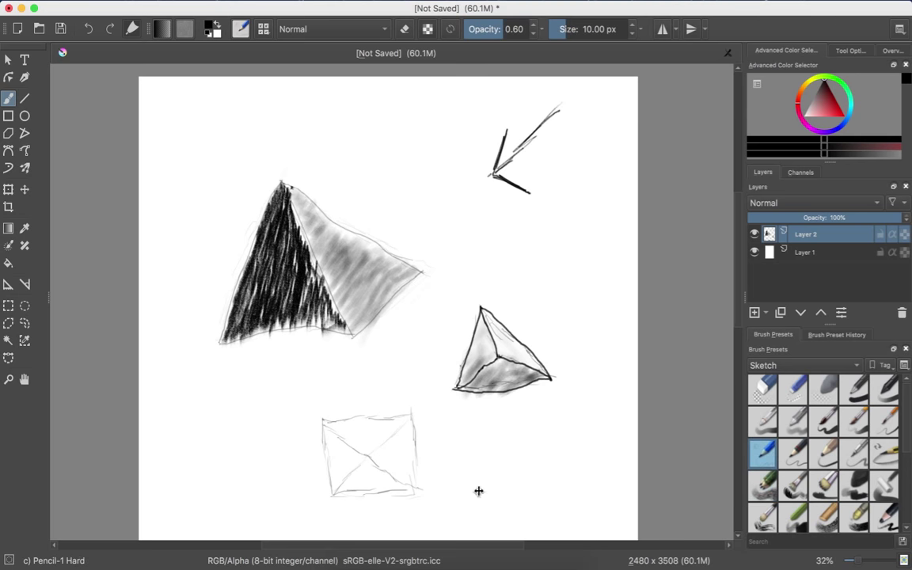
pyautogui.moveTo(366, 460); pyautogui.dragTo(340, 482)
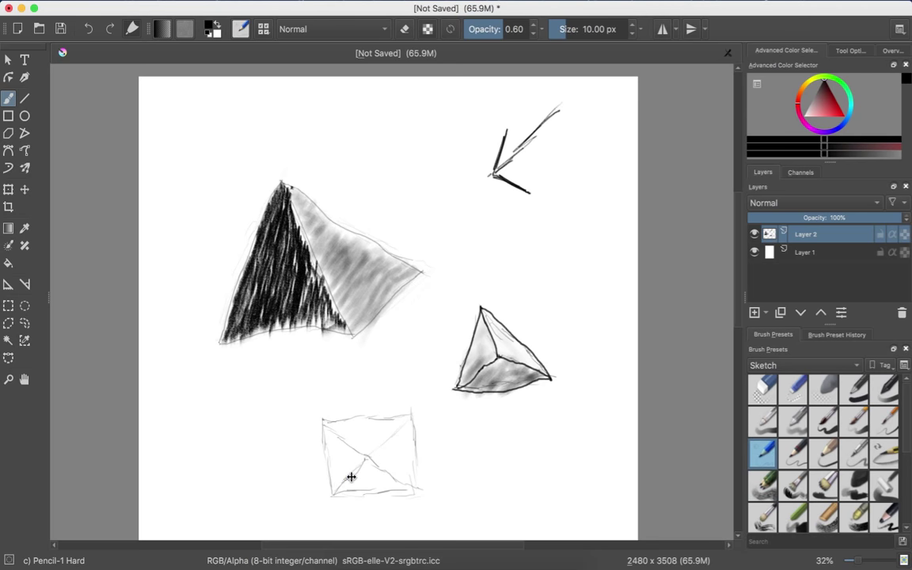
pyautogui.click(792, 420)
pyautogui.click(820, 452)
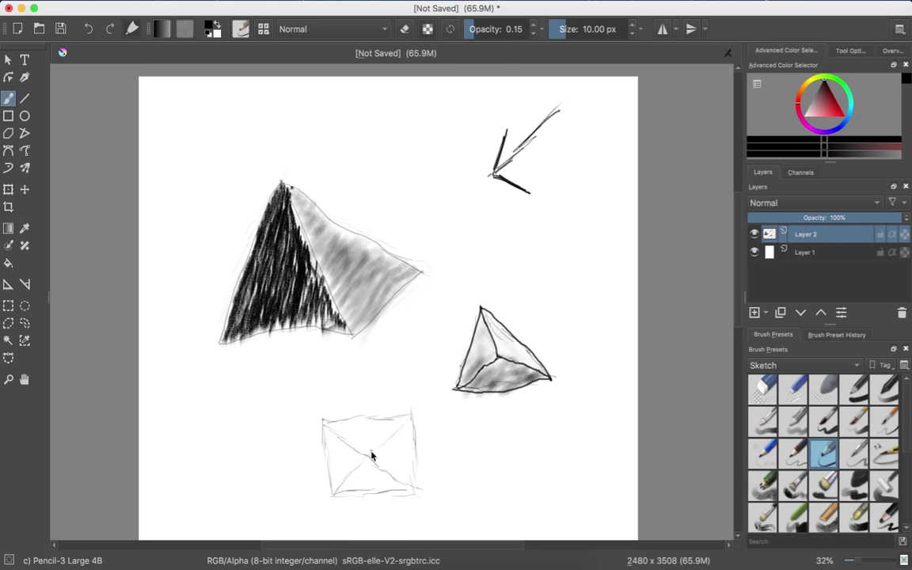
# Darken the square's diagonals and its left and bottom edges with 4B strokes, undoing missteps
pyautogui.moveTo(370, 459); pyautogui.dragTo(376, 449)
pyautogui.moveTo(370, 459); pyautogui.dragTo(378, 449)
pyautogui.hotkey('ctrl', 'z')
pyautogui.moveTo(399, 435); pyautogui.dragTo(409, 423)
pyautogui.moveTo(386, 473); pyautogui.dragTo(418, 495)
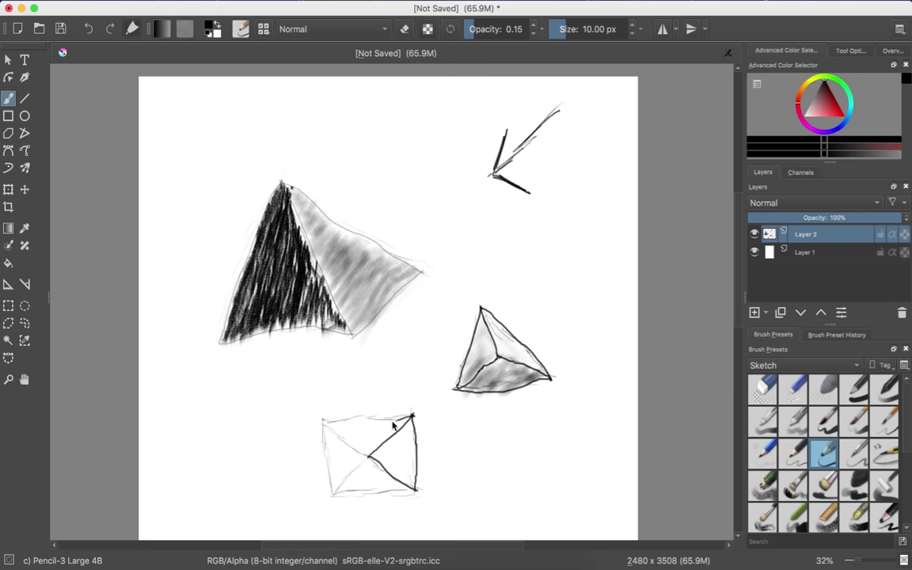
pyautogui.moveTo(412, 415)
pyautogui.mouseDown()
pyautogui.moveTo(321, 423)
pyautogui.moveTo(364, 465)
pyautogui.mouseUp()
pyautogui.hotkey('ctrl', 'z')
pyautogui.moveTo(322, 425)
pyautogui.mouseDown()
pyautogui.moveTo(331, 497)
pyautogui.moveTo(368, 458)
pyautogui.mouseUp()
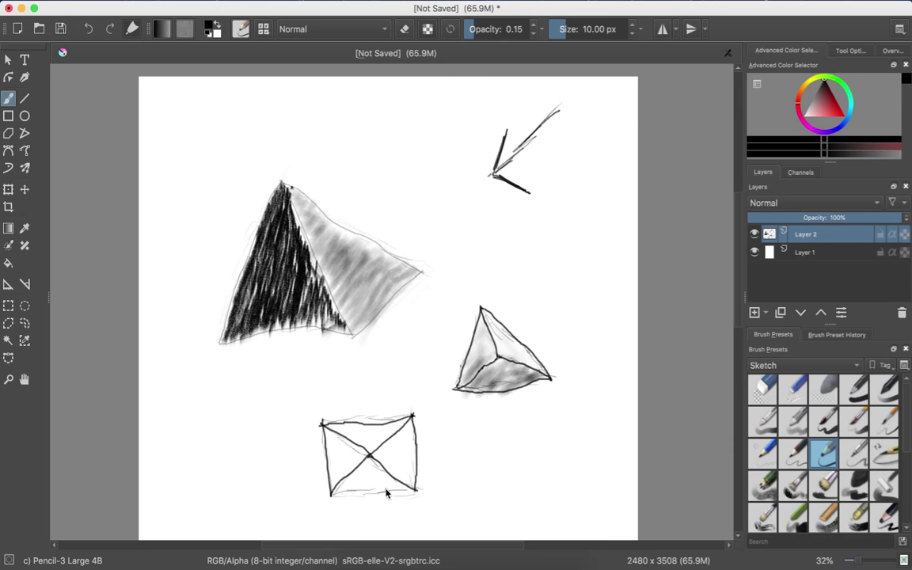
pyautogui.moveTo(388, 495); pyautogui.dragTo(412, 491)
# Shade the square's lower-left area with Pencil-6 Quick Shade, darkest on the left triangle
pyautogui.click(760, 486)
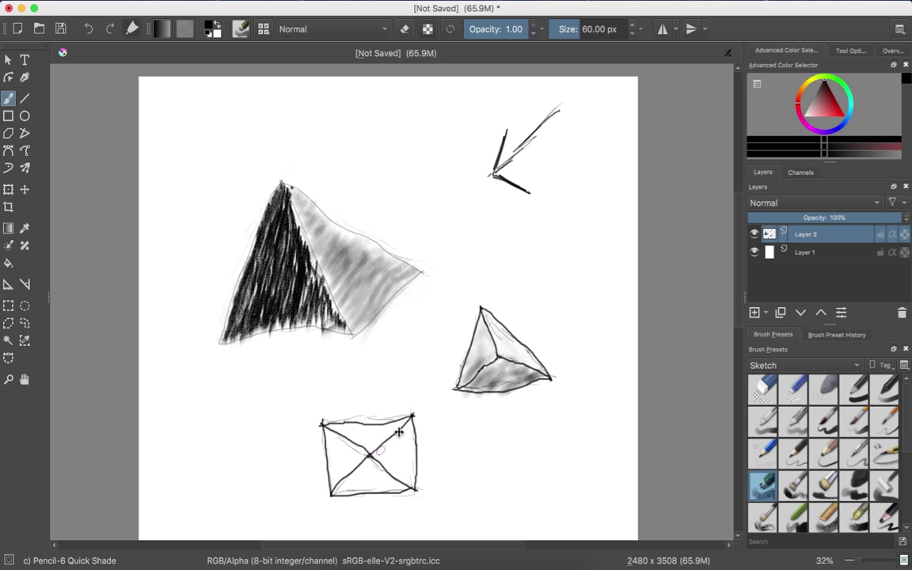
pyautogui.moveTo(407, 428)
pyautogui.mouseDown()
pyautogui.moveTo(336, 487)
pyautogui.moveTo(358, 461)
pyautogui.moveTo(357, 481)
pyautogui.moveTo(342, 487)
pyautogui.moveTo(356, 462)
pyautogui.moveTo(342, 470)
pyautogui.moveTo(353, 453)
pyautogui.moveTo(333, 468)
pyautogui.moveTo(343, 453)
pyautogui.moveTo(330, 439)
pyautogui.moveTo(340, 455)
pyautogui.moveTo(334, 479)
pyautogui.moveTo(346, 446)
pyautogui.moveTo(356, 459)
pyautogui.moveTo(364, 451)
pyautogui.moveTo(328, 431)
pyautogui.mouseUp()
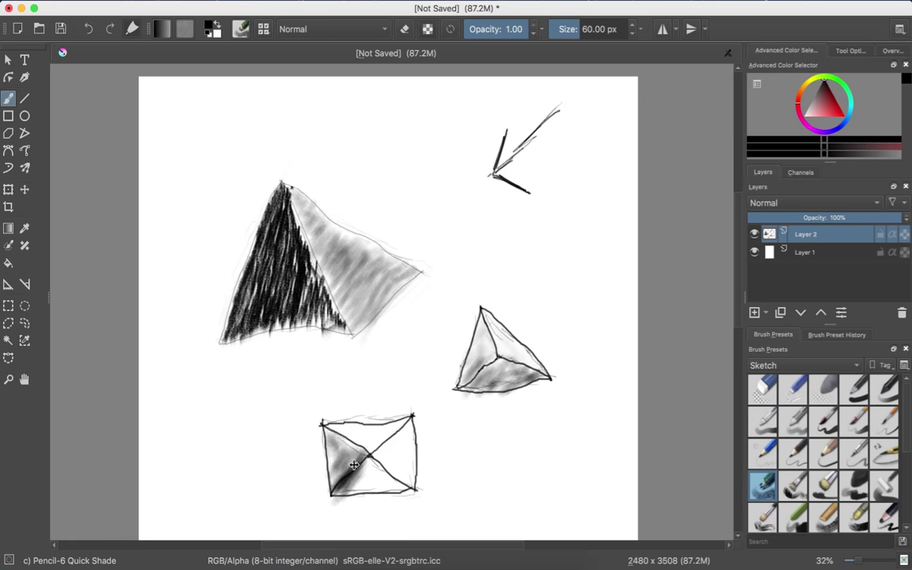
pyautogui.moveTo(353, 464)
pyautogui.mouseDown()
pyautogui.moveTo(331, 491)
pyautogui.moveTo(362, 480)
pyautogui.mouseUp()
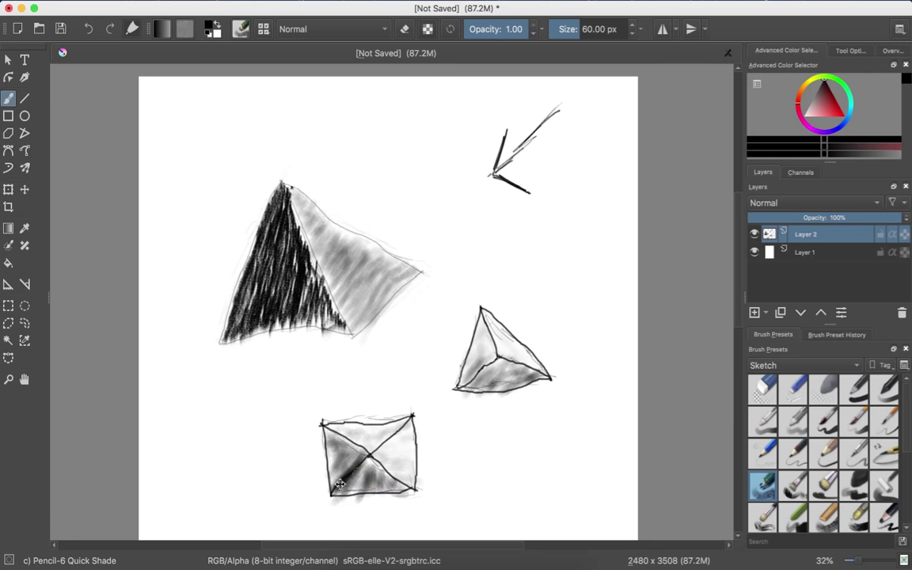
pyautogui.moveTo(325, 445)
pyautogui.mouseDown()
pyautogui.moveTo(345, 479)
pyautogui.moveTo(361, 474)
pyautogui.moveTo(372, 488)
pyautogui.moveTo(406, 494)
pyautogui.moveTo(372, 463)
pyautogui.mouseUp()
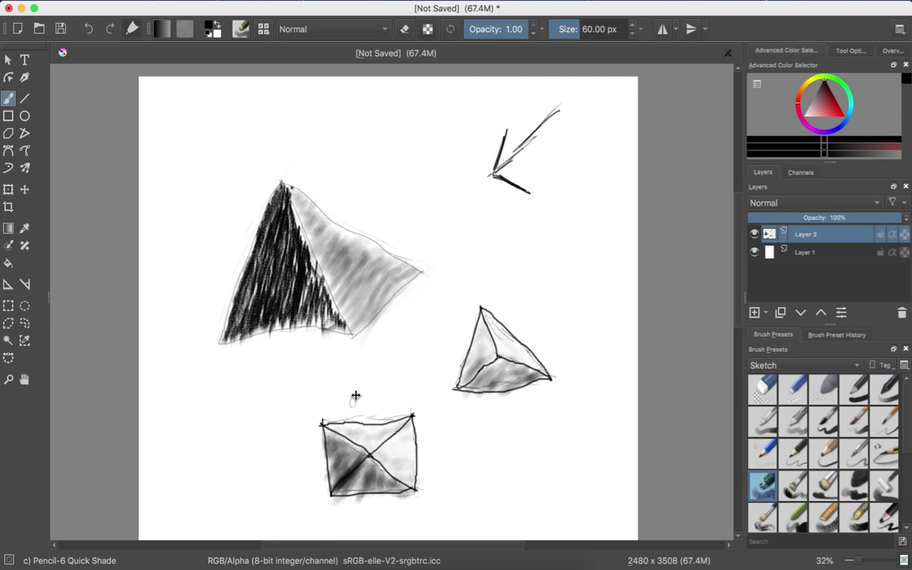
# Sketch faint triangle strokes up to an apex below the square pyramid, undoing a stray vertical line
pyautogui.scroll(-8, 385, 353)
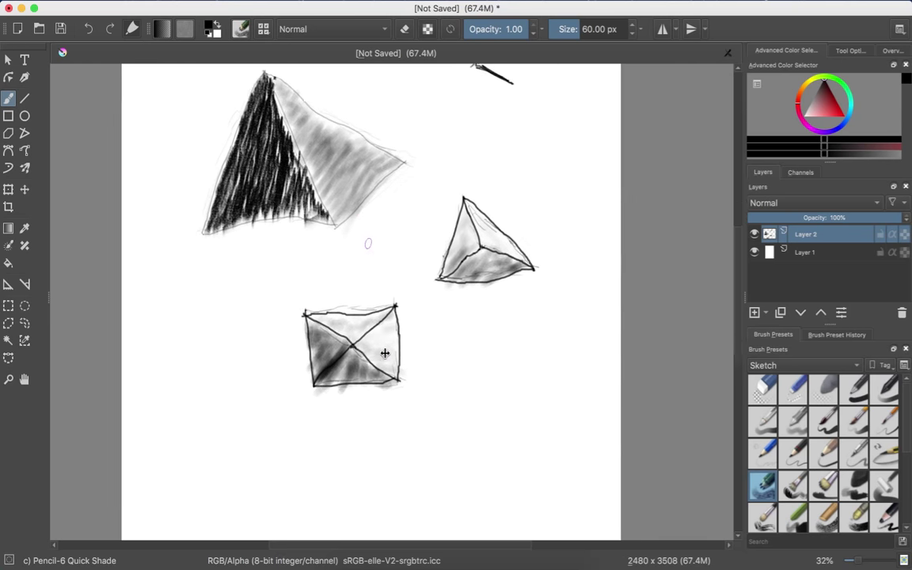
pyautogui.scroll(1, 384, 353)
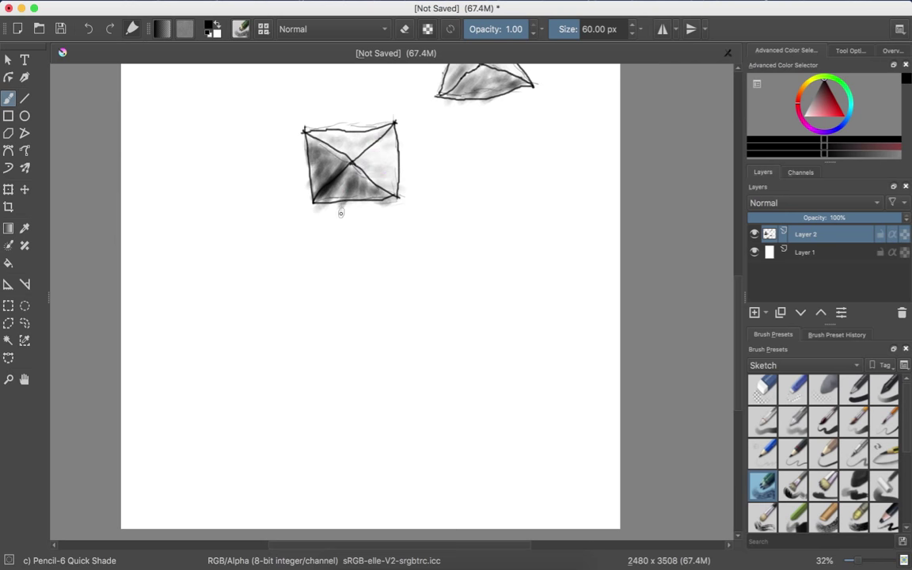
pyautogui.click(792, 451)
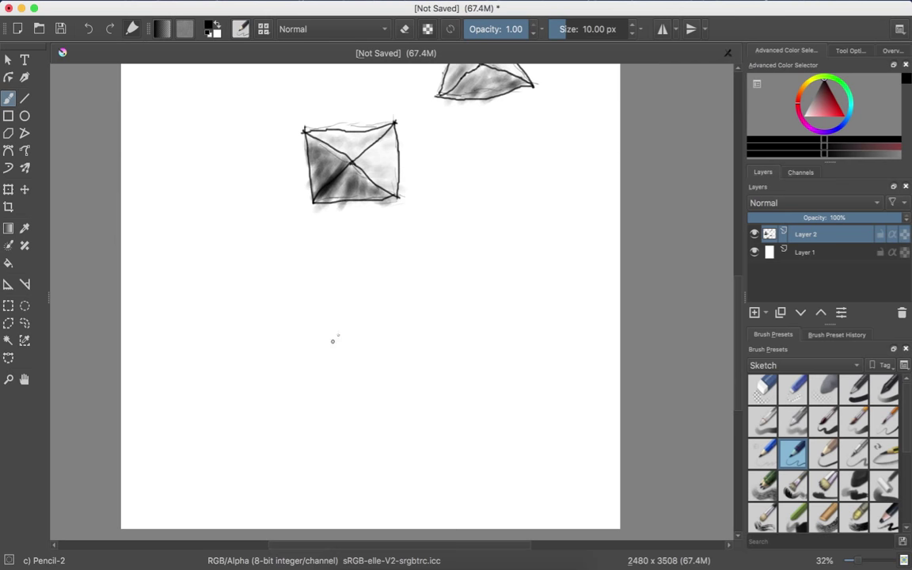
pyautogui.moveTo(322, 373); pyautogui.dragTo(311, 382)
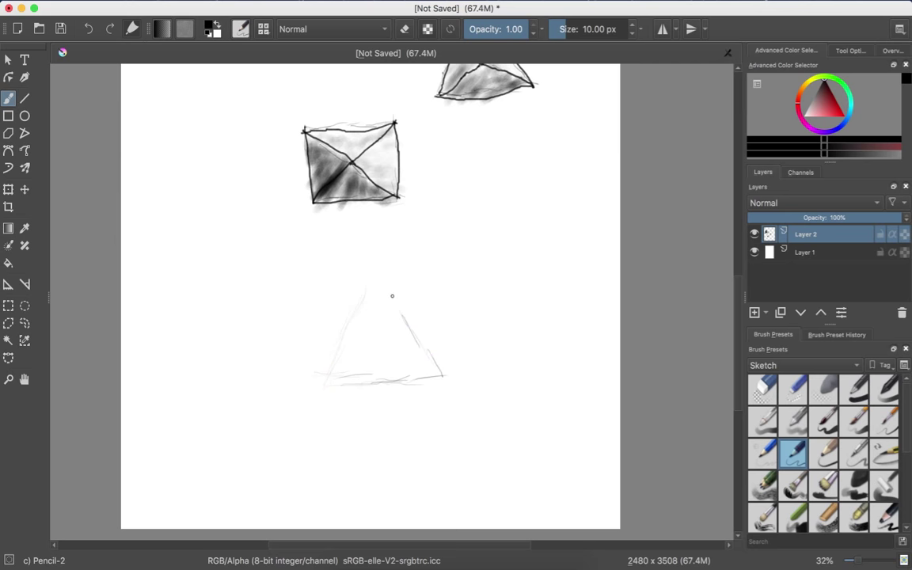
pyautogui.moveTo(401, 314); pyautogui.dragTo(387, 279)
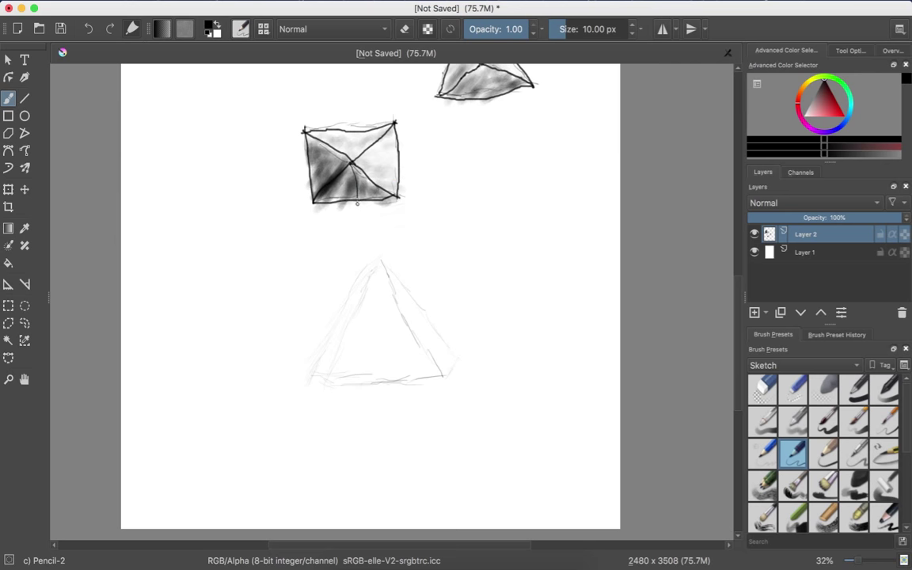
pyautogui.moveTo(357, 204); pyautogui.dragTo(357, 228)
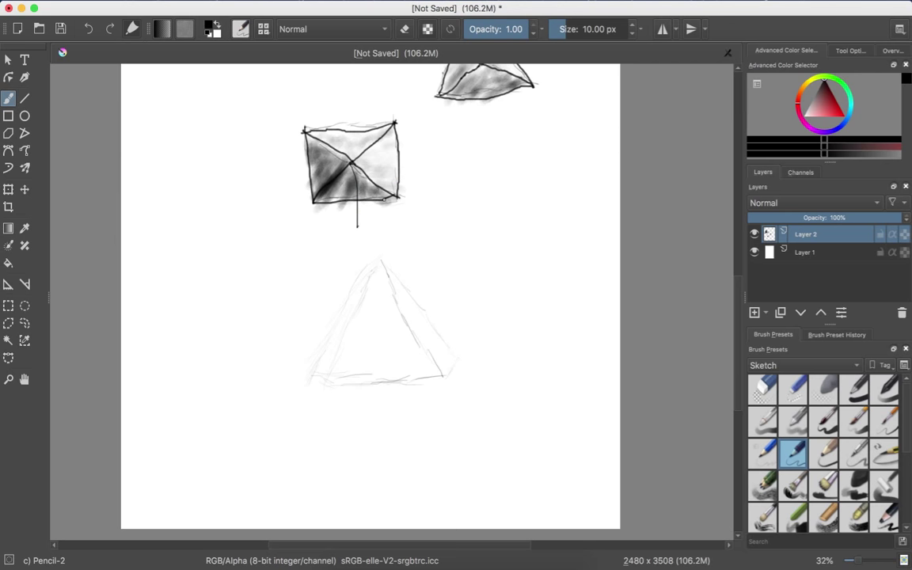
pyautogui.hotkey('ctrl', 'z')
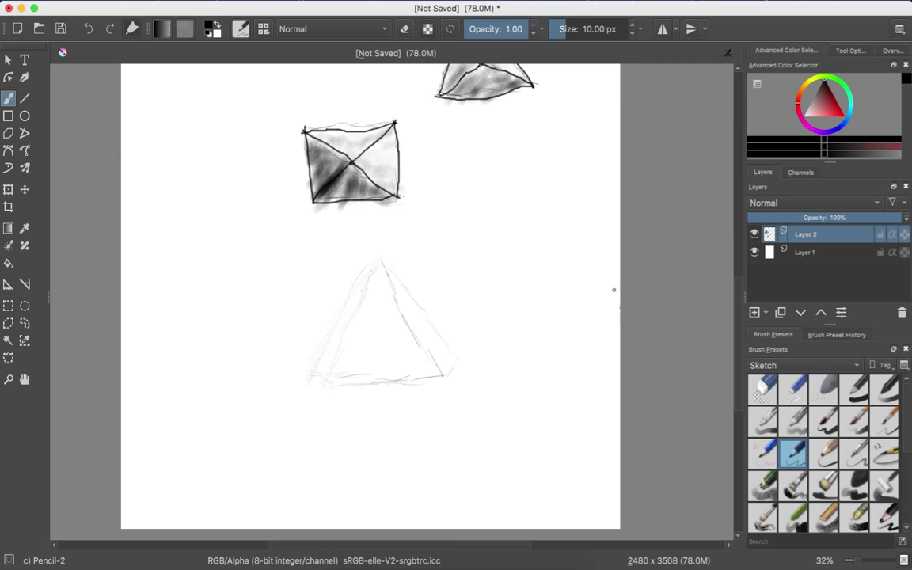
# Outline the pyramid's left, right and base edges in 4B, plus an inner edge and back edge
pyautogui.click(823, 453)
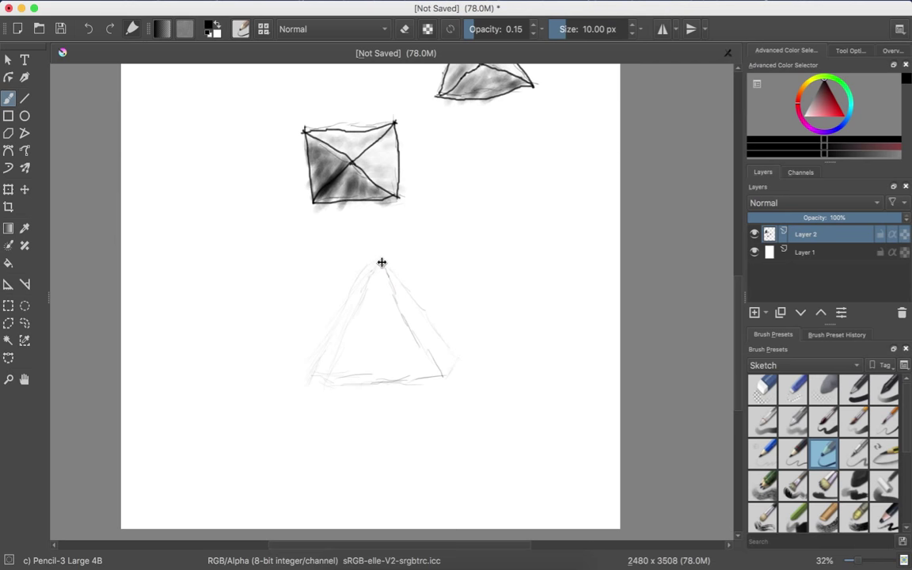
pyautogui.moveTo(378, 267); pyautogui.dragTo(327, 385)
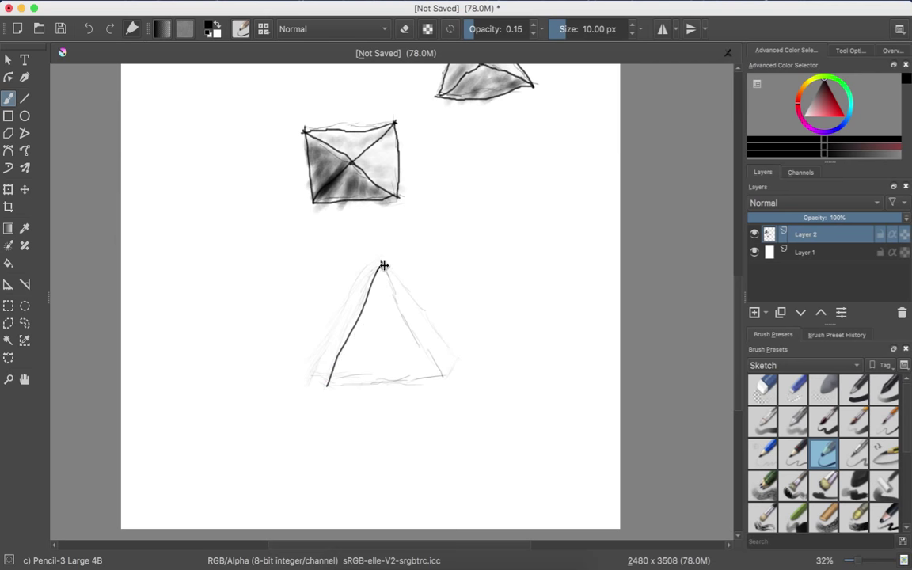
pyautogui.moveTo(381, 262); pyautogui.dragTo(443, 380)
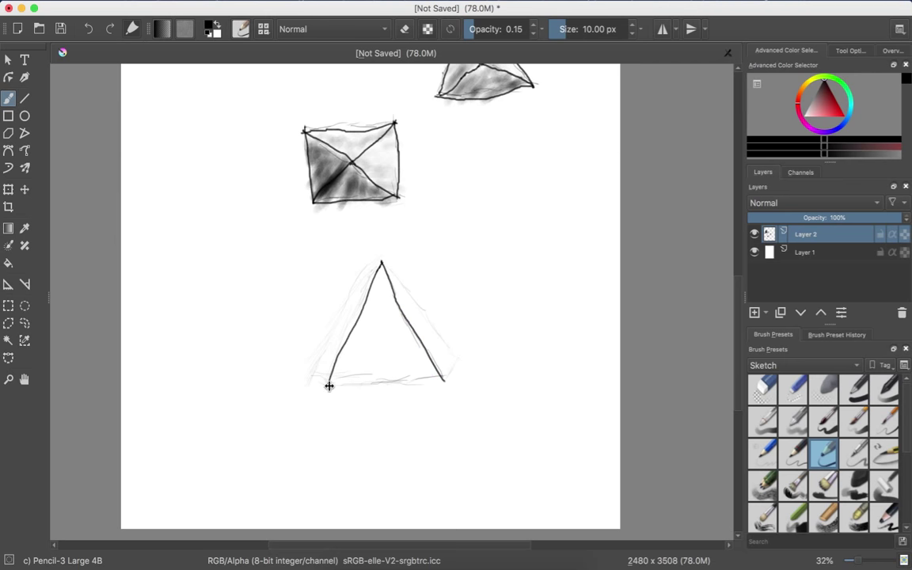
pyautogui.moveTo(329, 385); pyautogui.dragTo(443, 379)
pyautogui.moveTo(374, 270)
pyautogui.mouseDown()
pyautogui.moveTo(324, 353)
pyautogui.moveTo(314, 376)
pyautogui.moveTo(325, 387)
pyautogui.mouseUp()
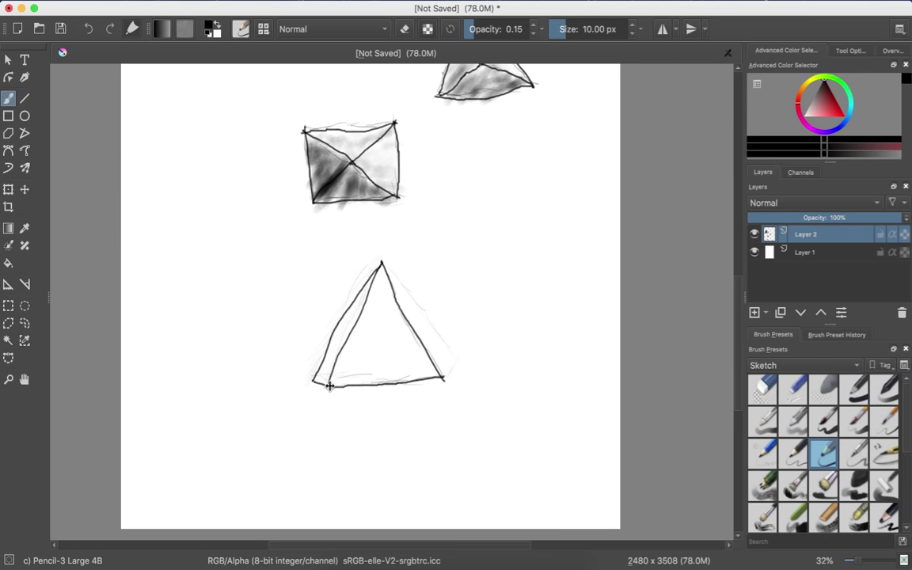
pyautogui.moveTo(390, 273)
pyautogui.mouseDown()
pyautogui.moveTo(461, 359)
pyautogui.moveTo(444, 380)
pyautogui.mouseUp()
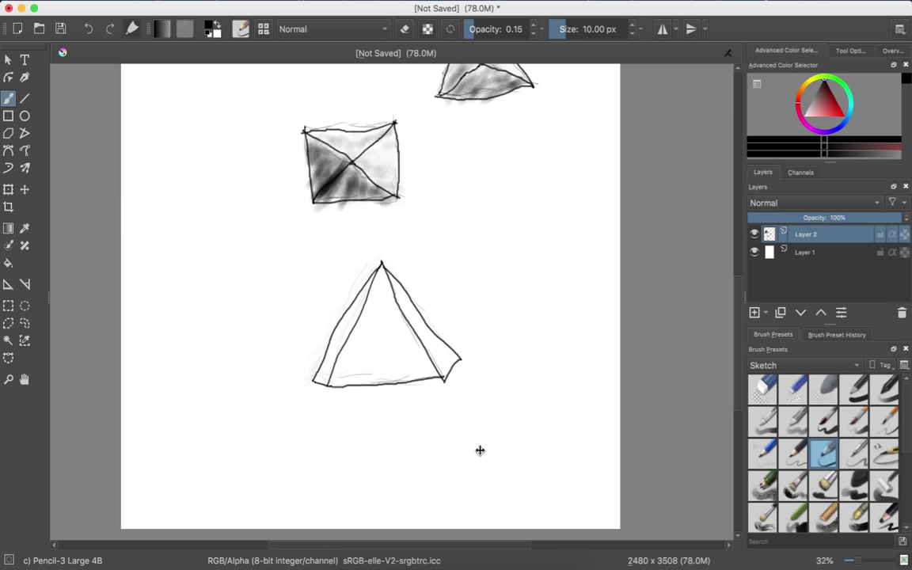
pyautogui.click(521, 440)
# Shade the pyramid's narrow left face, right edge and bottom edge with Quick Shade, undoing bad strokes
pyautogui.click(763, 485)
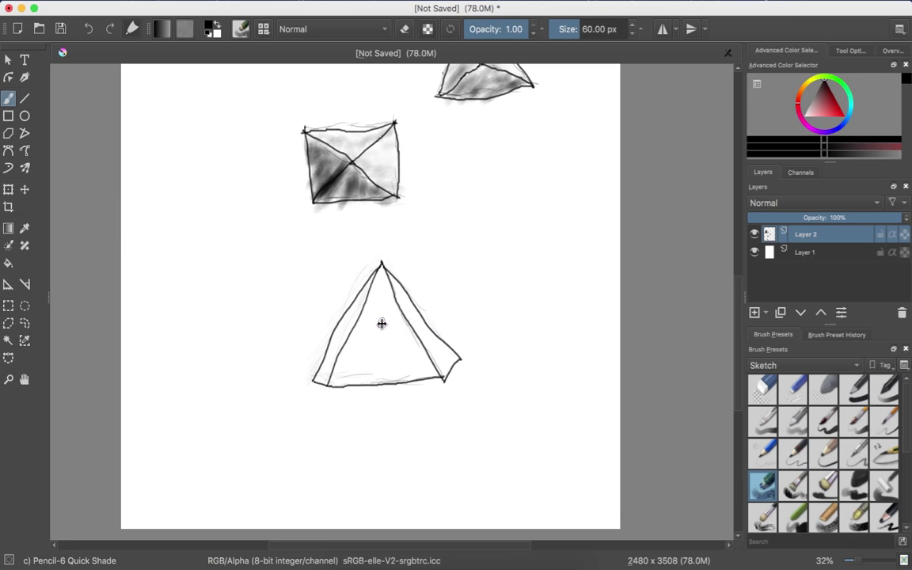
pyautogui.moveTo(371, 278)
pyautogui.mouseDown()
pyautogui.moveTo(352, 321)
pyautogui.moveTo(366, 305)
pyautogui.moveTo(366, 291)
pyautogui.moveTo(318, 377)
pyautogui.moveTo(328, 348)
pyautogui.mouseUp()
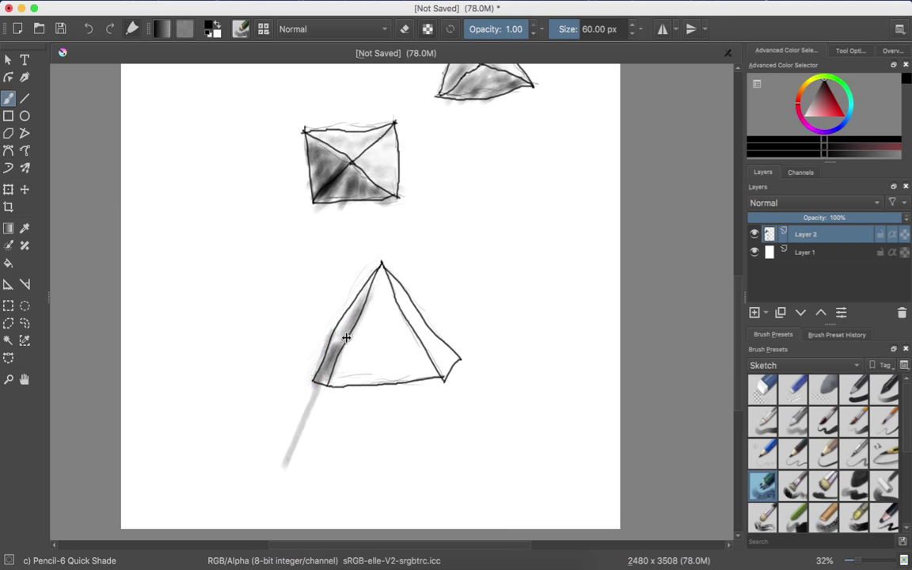
pyautogui.hotkey('ctrl', 'z')
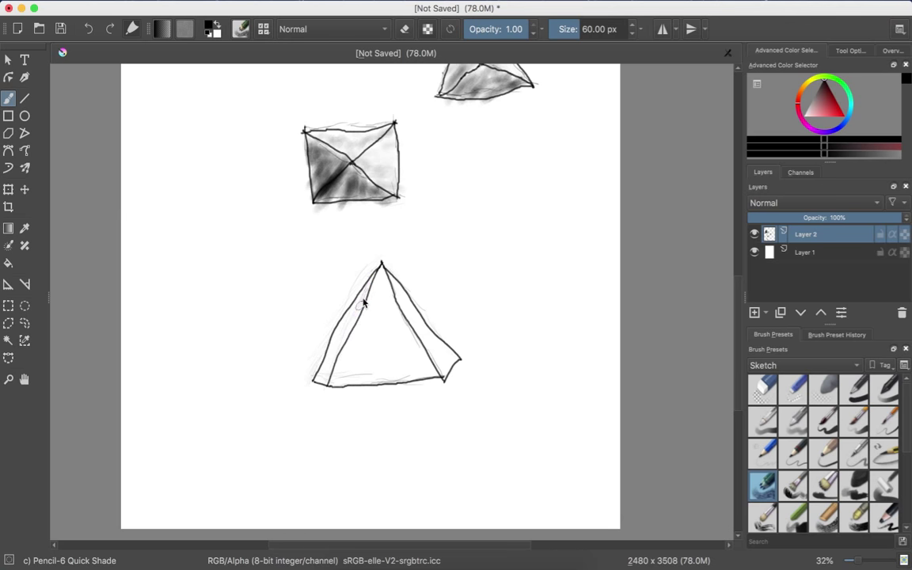
pyautogui.moveTo(354, 314)
pyautogui.mouseDown()
pyautogui.moveTo(335, 343)
pyautogui.moveTo(367, 288)
pyautogui.moveTo(334, 340)
pyautogui.moveTo(328, 378)
pyautogui.moveTo(341, 329)
pyautogui.moveTo(321, 382)
pyautogui.mouseUp()
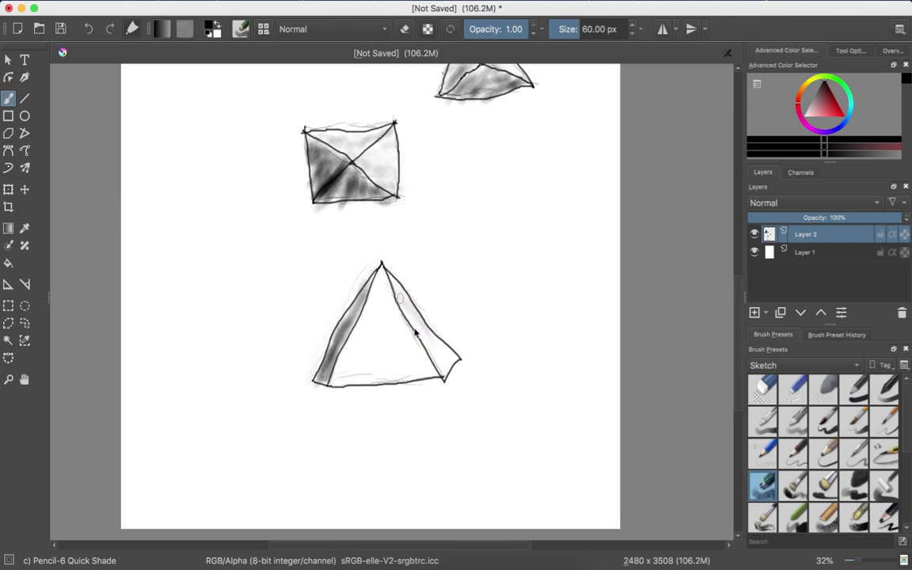
pyautogui.moveTo(414, 334)
pyautogui.mouseDown()
pyautogui.moveTo(388, 301)
pyautogui.moveTo(442, 357)
pyautogui.mouseUp()
pyautogui.moveTo(376, 305)
pyautogui.mouseDown()
pyautogui.moveTo(368, 367)
pyautogui.moveTo(370, 346)
pyautogui.mouseUp()
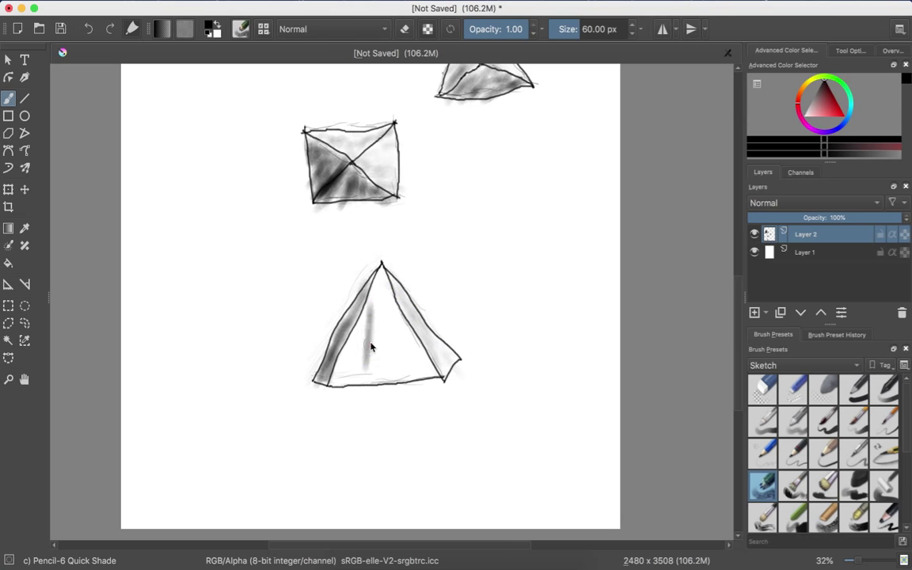
pyautogui.press('super+z')
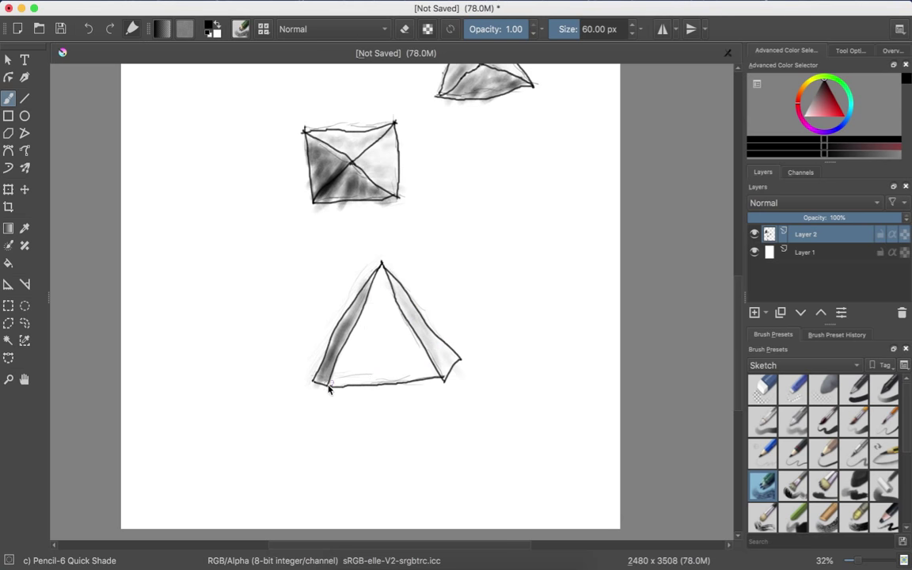
pyautogui.moveTo(329, 388)
pyautogui.mouseDown()
pyautogui.moveTo(358, 377)
pyautogui.moveTo(333, 376)
pyautogui.moveTo(424, 377)
pyautogui.moveTo(386, 372)
pyautogui.moveTo(408, 368)
pyautogui.moveTo(335, 371)
pyautogui.moveTo(349, 364)
pyautogui.moveTo(402, 365)
pyautogui.moveTo(389, 376)
pyautogui.moveTo(422, 377)
pyautogui.moveTo(352, 365)
pyautogui.moveTo(363, 381)
pyautogui.moveTo(434, 376)
pyautogui.moveTo(351, 355)
pyautogui.moveTo(375, 351)
pyautogui.moveTo(340, 359)
pyautogui.moveTo(412, 355)
pyautogui.moveTo(351, 359)
pyautogui.moveTo(363, 376)
pyautogui.moveTo(434, 374)
pyautogui.moveTo(358, 345)
pyautogui.moveTo(409, 350)
pyautogui.moveTo(367, 331)
pyautogui.moveTo(400, 329)
pyautogui.moveTo(353, 325)
pyautogui.moveTo(402, 315)
pyautogui.moveTo(374, 293)
pyautogui.mouseUp()
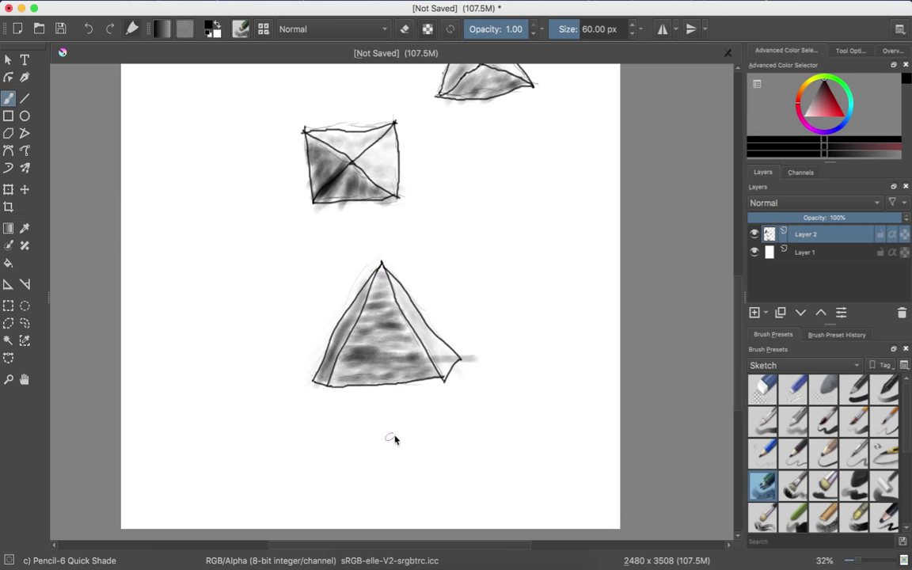
# Erase the smudge past the right corner with Eraser Soft, then add Quick Shade to the right face
pyautogui.click(824, 388)
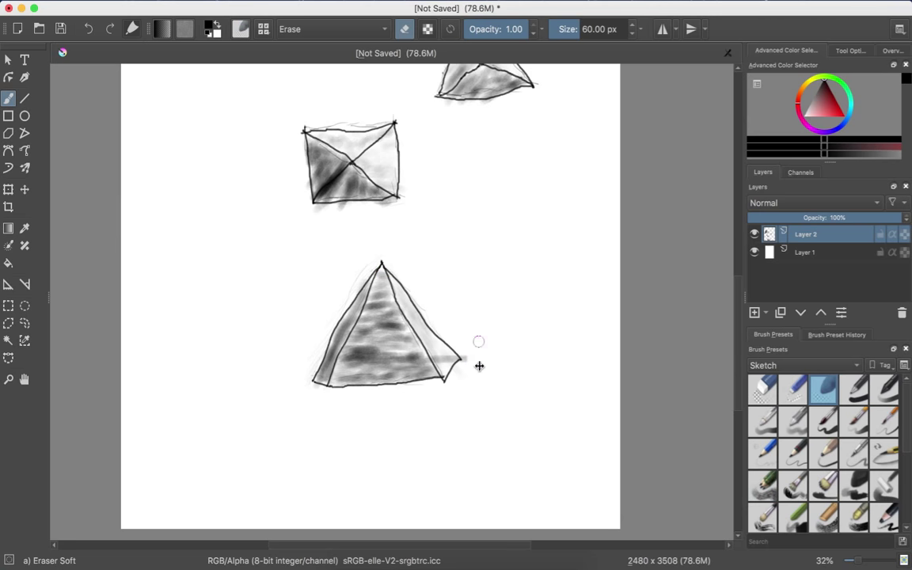
pyautogui.moveTo(470, 353)
pyautogui.mouseDown()
pyautogui.moveTo(434, 369)
pyautogui.moveTo(460, 356)
pyautogui.mouseUp()
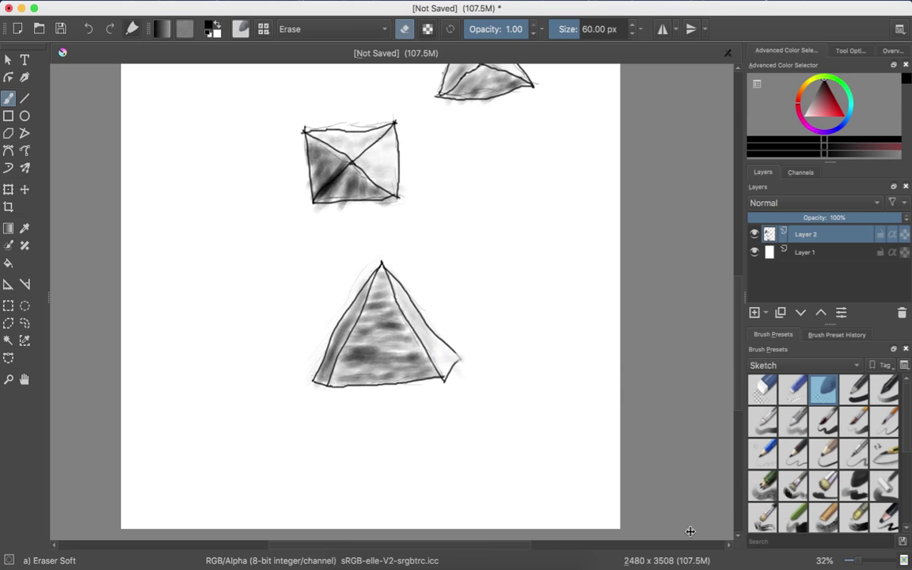
pyautogui.press('/')
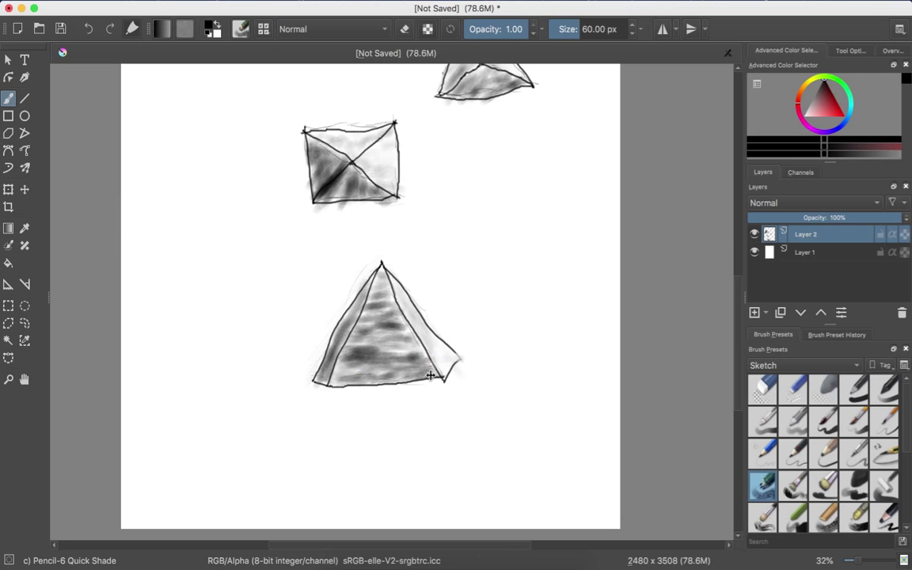
pyautogui.moveTo(451, 357)
pyautogui.mouseDown()
pyautogui.moveTo(432, 346)
pyautogui.moveTo(438, 372)
pyautogui.moveTo(433, 346)
pyautogui.mouseUp()
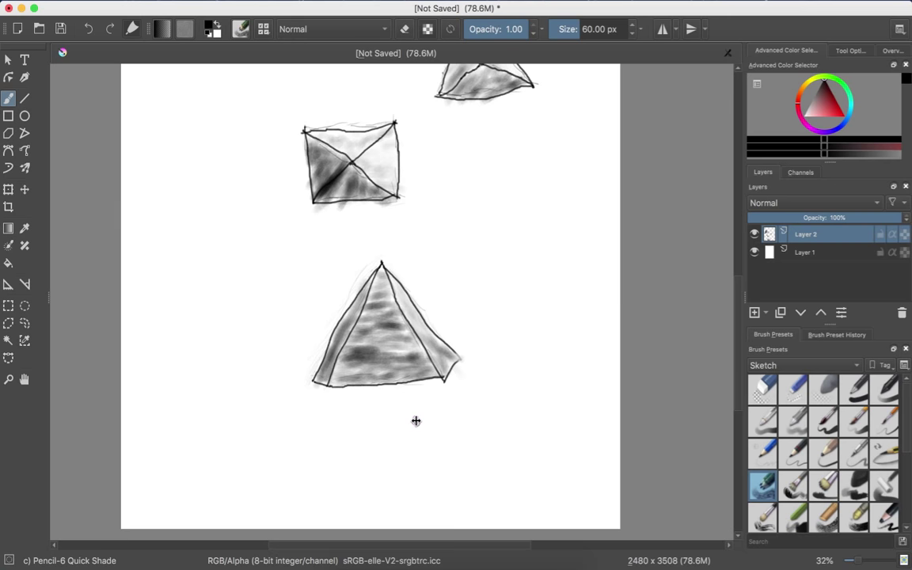
pyautogui.scroll(5, 416, 421)
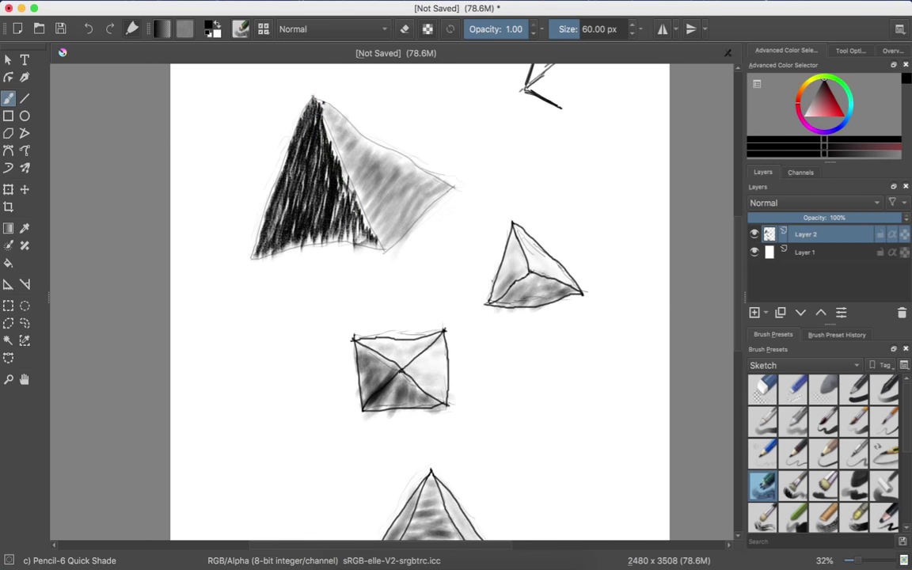
pyautogui.scroll(-4, 420, 396)
pyautogui.scroll(2, 420, 396)
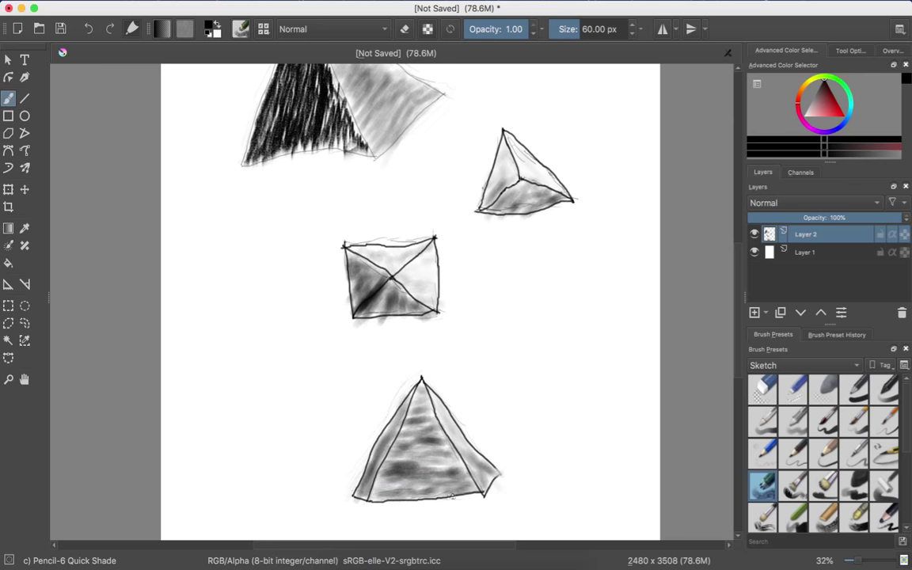
pyautogui.scroll(2, 393, 239)
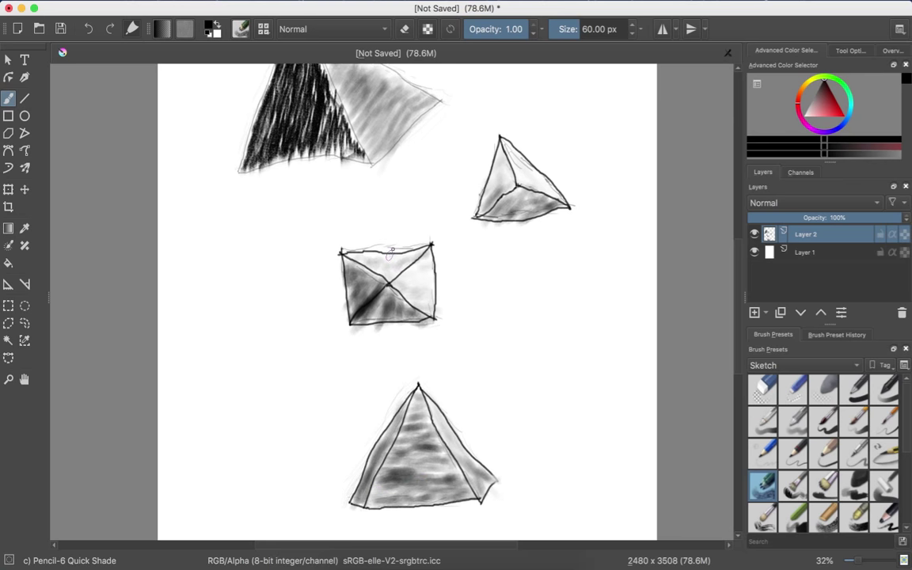
pyautogui.scroll(-5, 393, 249)
pyautogui.scroll(8, 393, 249)
pyautogui.scroll(-12, 393, 249)
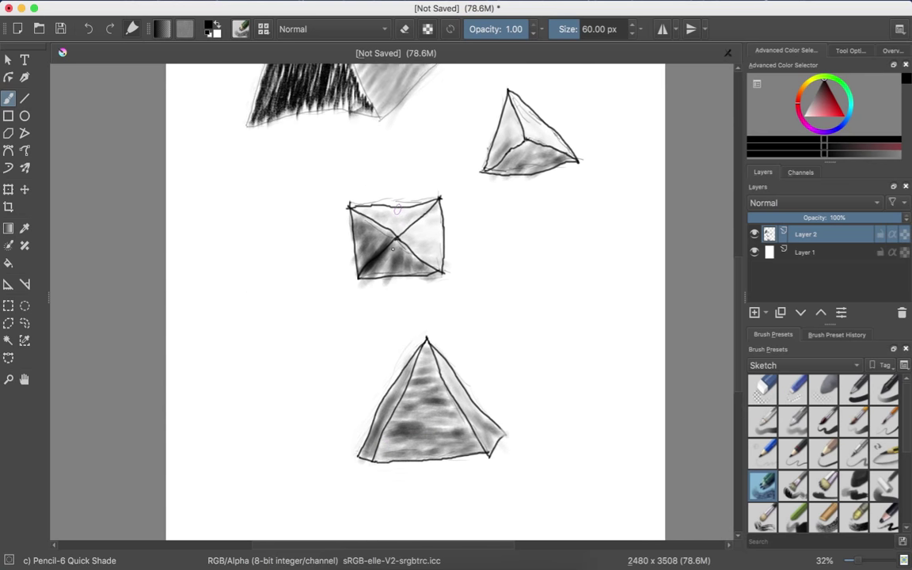
pyautogui.scroll(5, 392, 249)
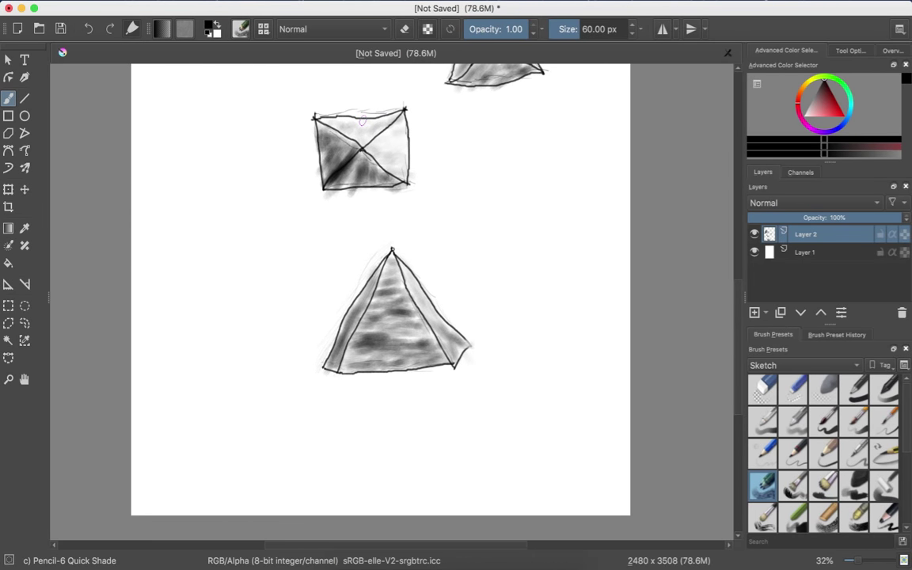
pyautogui.scroll(8, 391, 250)
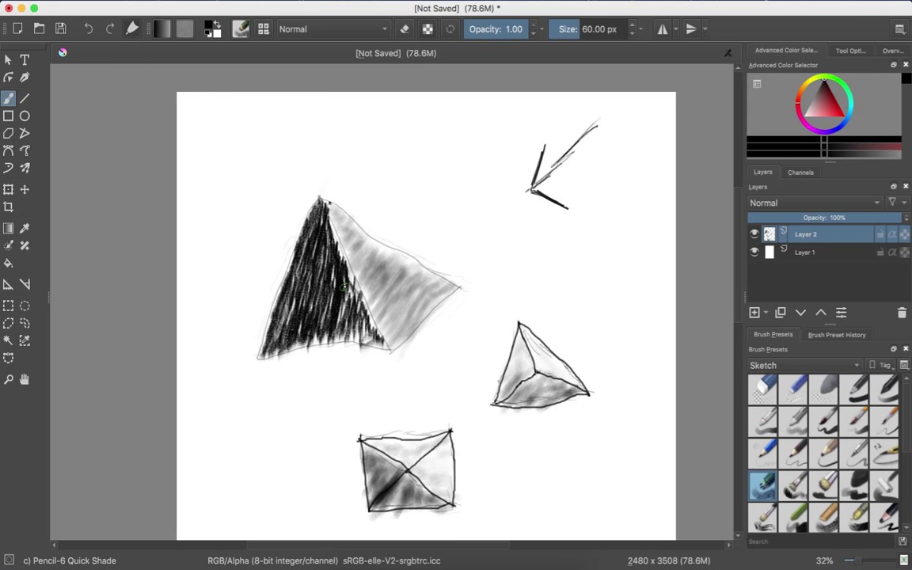
pyautogui.scroll(-3, 343, 287)
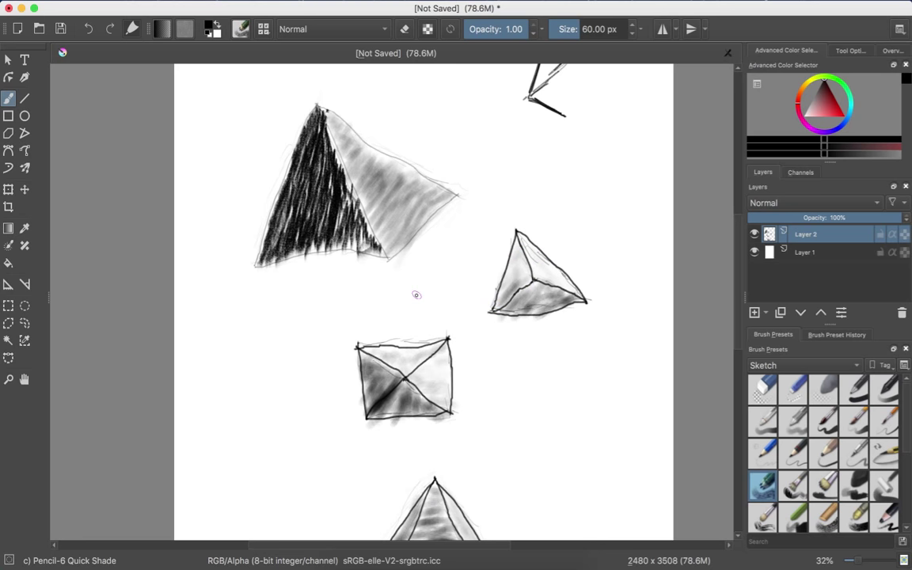
pyautogui.scroll(-3, 416, 294)
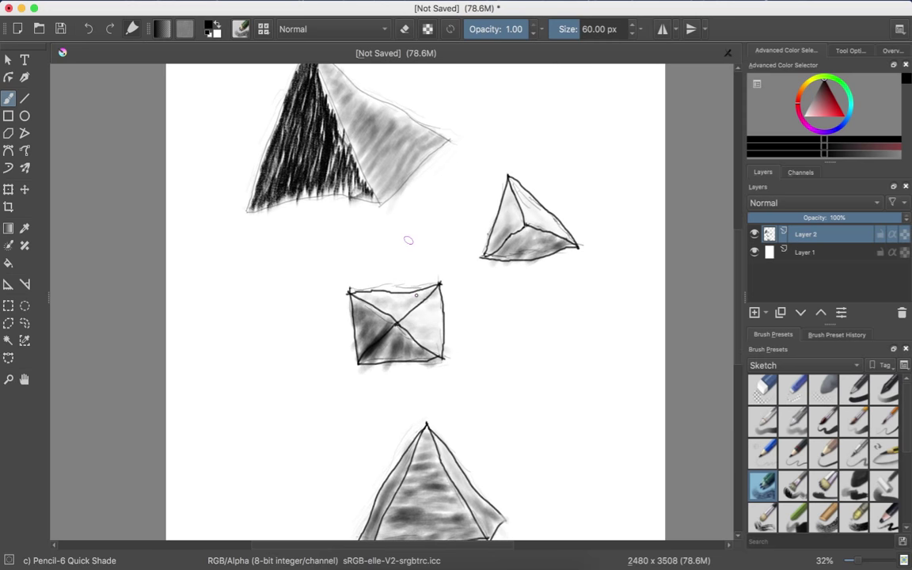
pyautogui.scroll(-4, 407, 339)
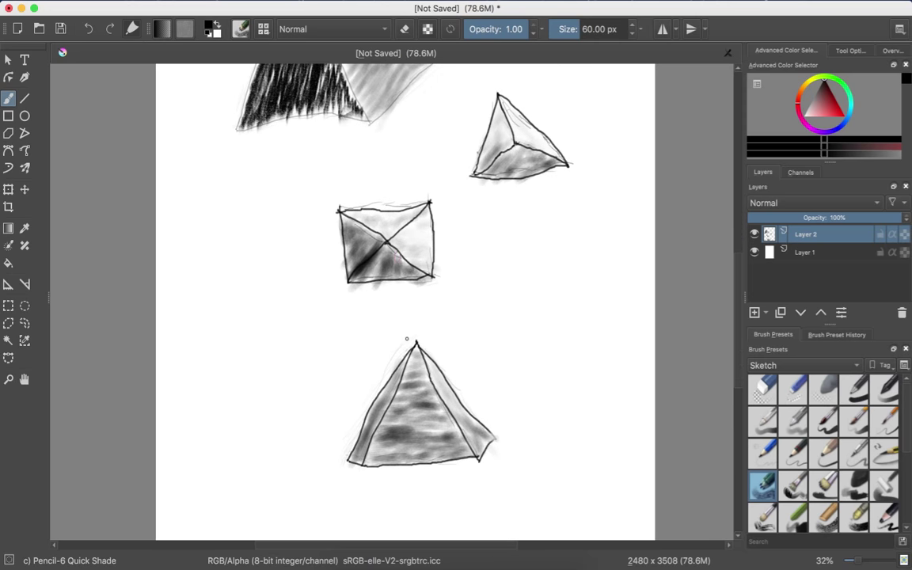